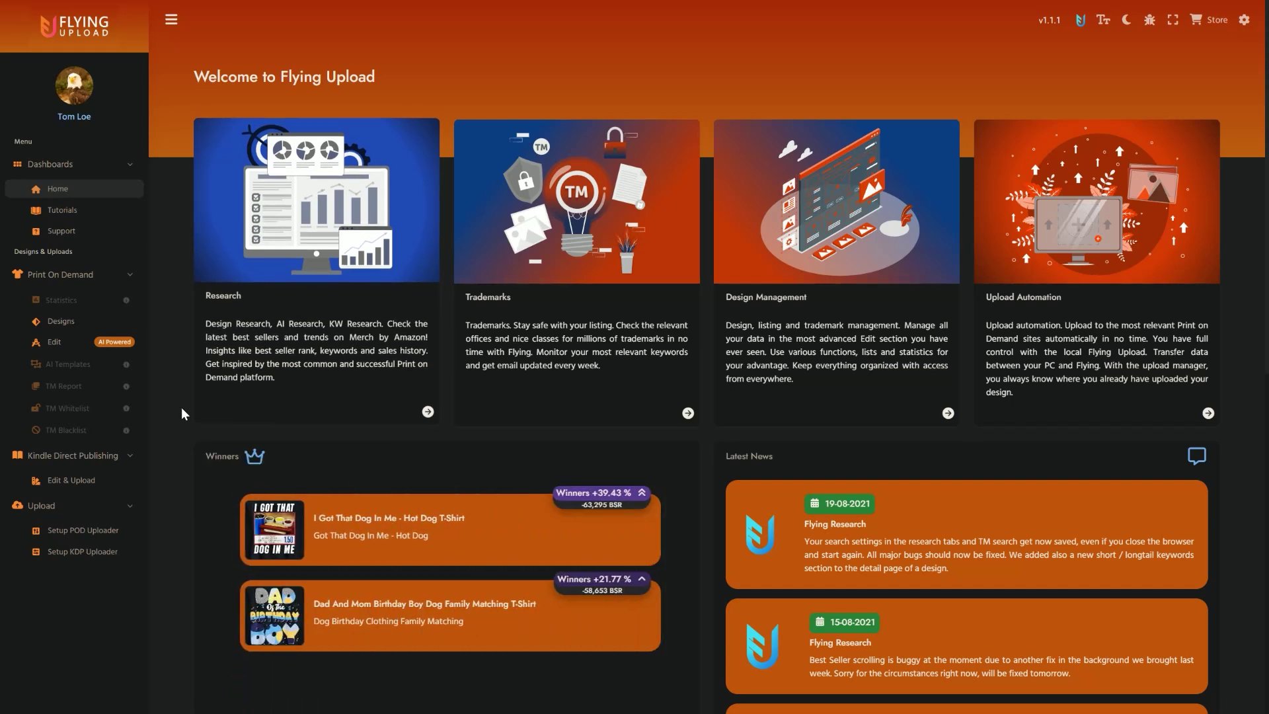
- In Designs, open the Image Generator for 25_a_reel_cool_ucnle.png and generate four V2 variations from an AI-written prompt
{"action": "left_click", "coordinate": [59, 321]}
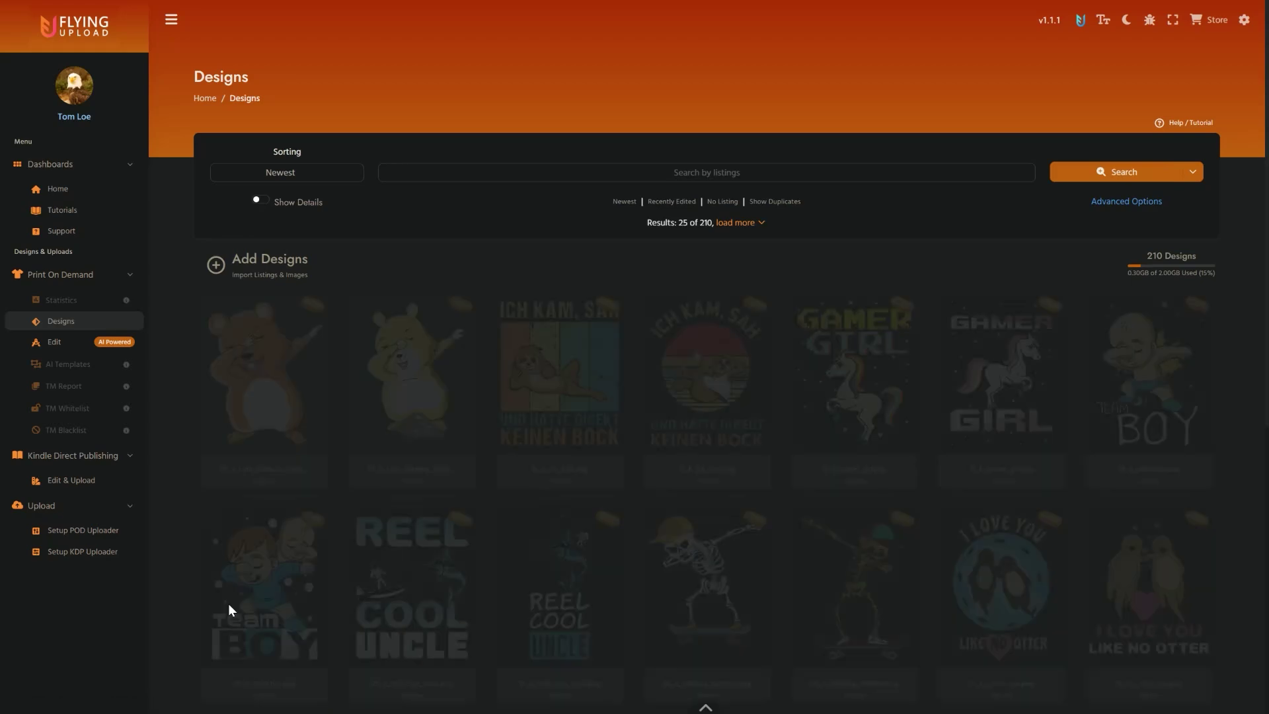
{"action": "scroll", "coordinate": [153, 495], "scroll_direction": "down", "scroll_amount": 1}
{"action": "scroll", "coordinate": [154, 499], "scroll_direction": "down", "scroll_amount": 2}
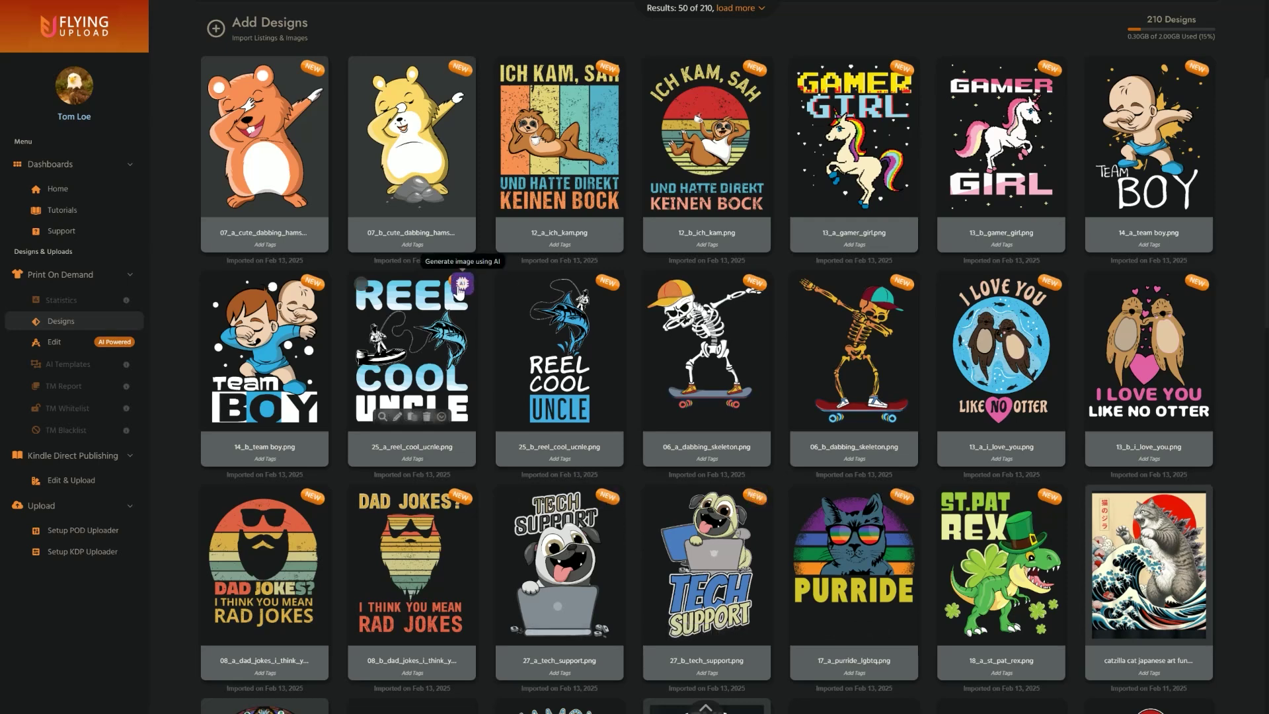
{"action": "left_click", "coordinate": [461, 285]}
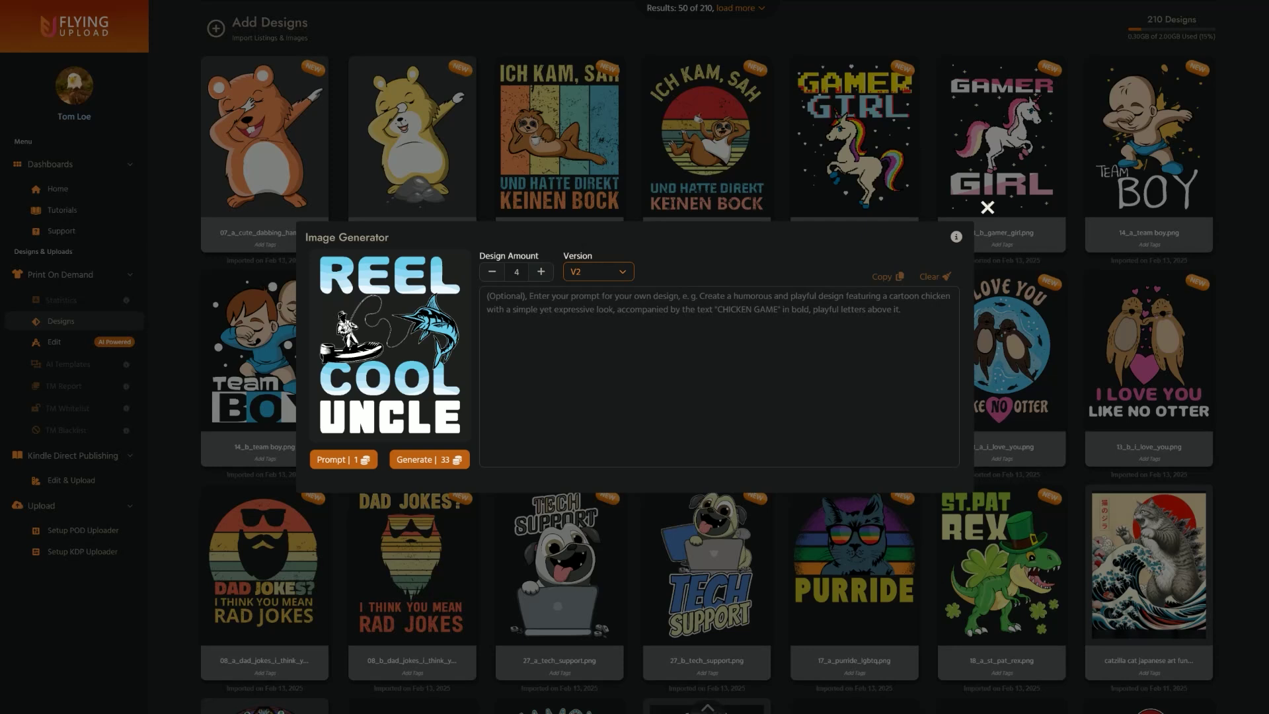
{"action": "left_click", "coordinate": [369, 464]}
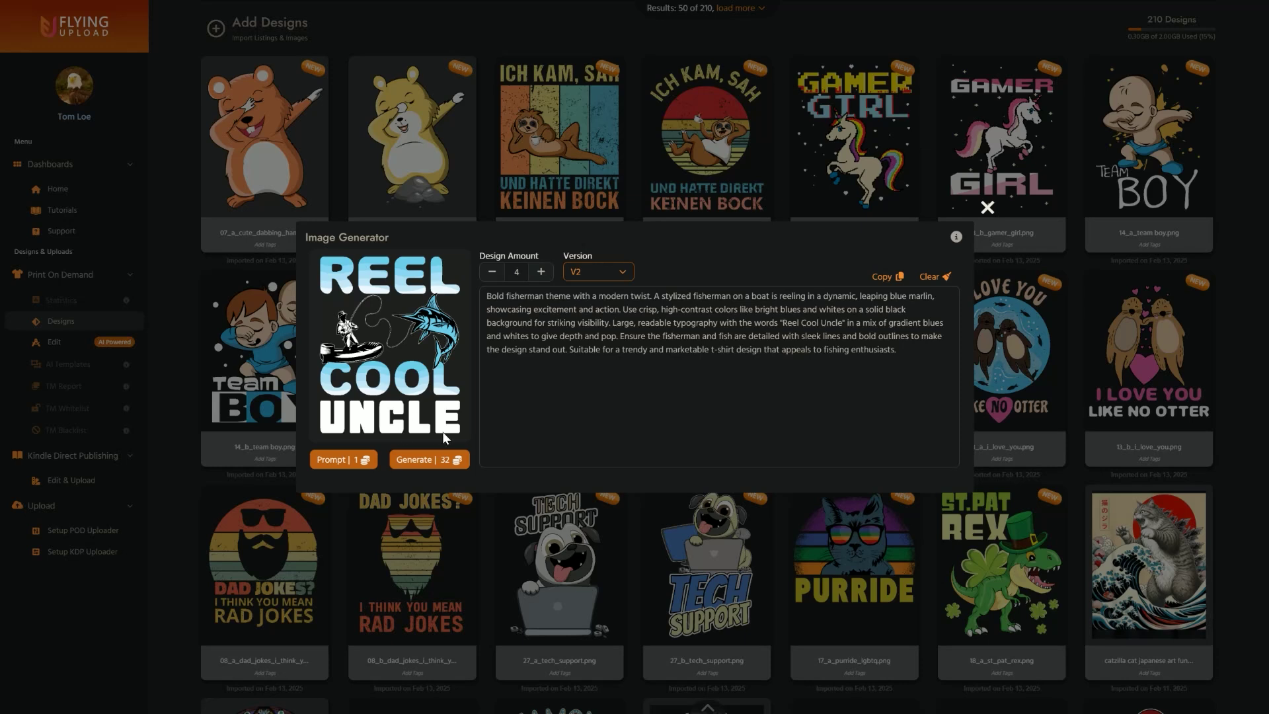
{"action": "left_click", "coordinate": [436, 461]}
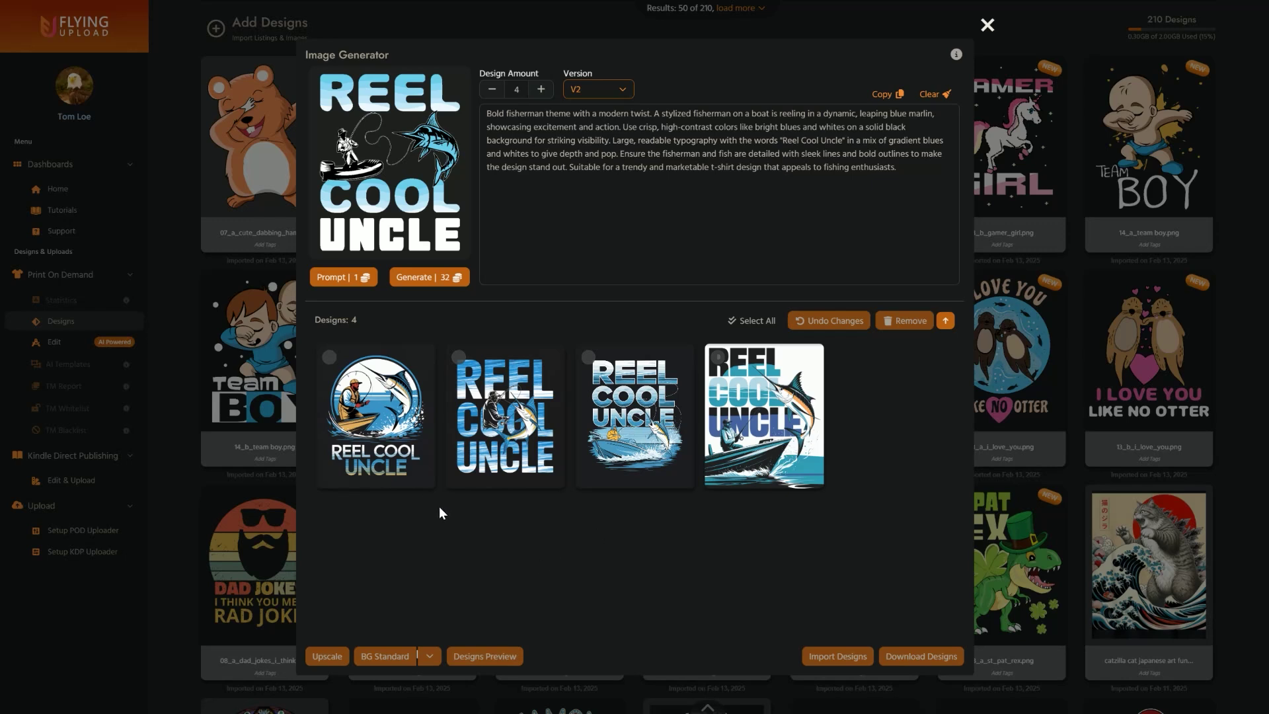
- Preview the first three generated Reel Cool Uncle designs at full size, and clear their selection
{"action": "left_click_drag", "start_coordinate": [391, 433], "coordinate": [608, 465]}
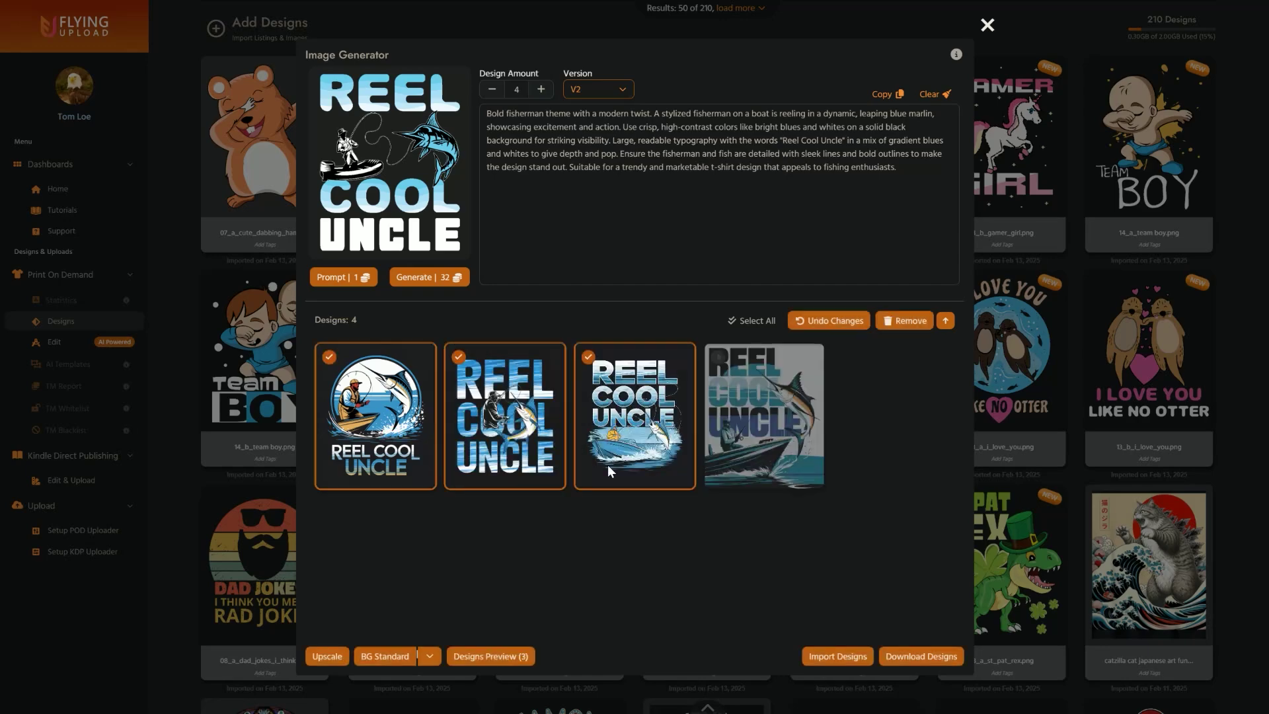
{"action": "left_click", "coordinate": [506, 656]}
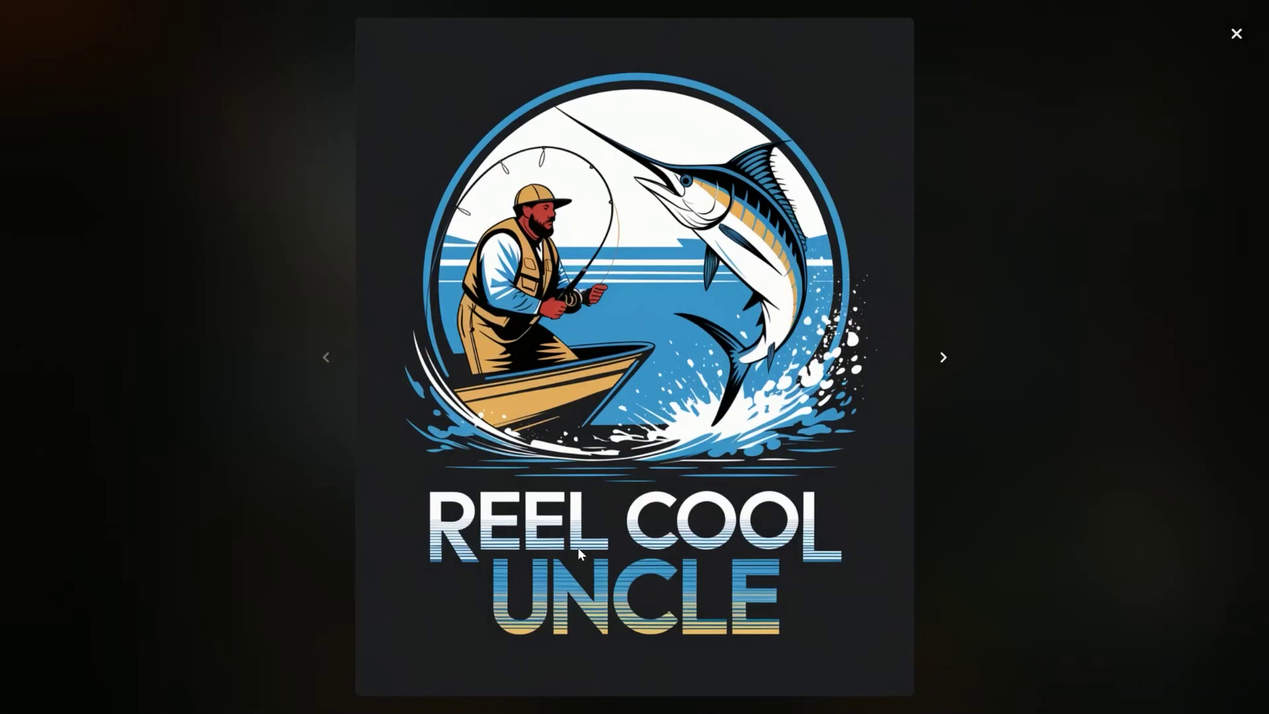
{"action": "left_click", "coordinate": [940, 360]}
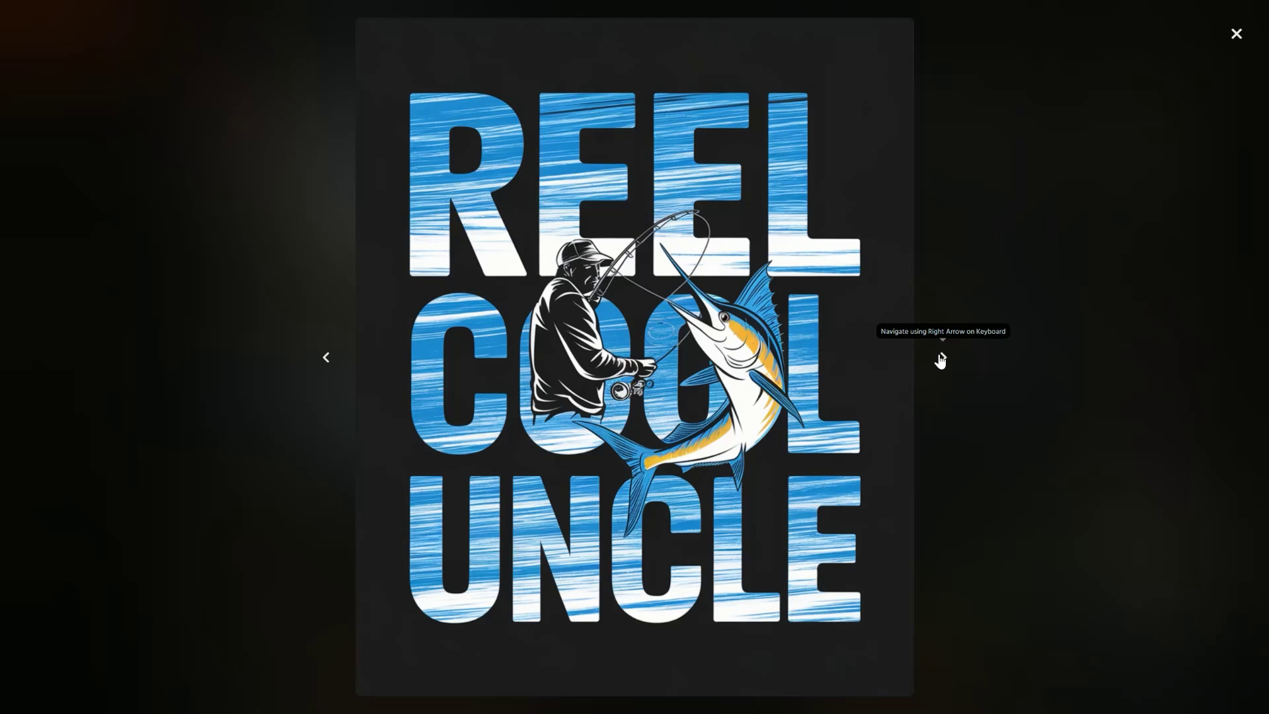
{"action": "left_click", "coordinate": [940, 360]}
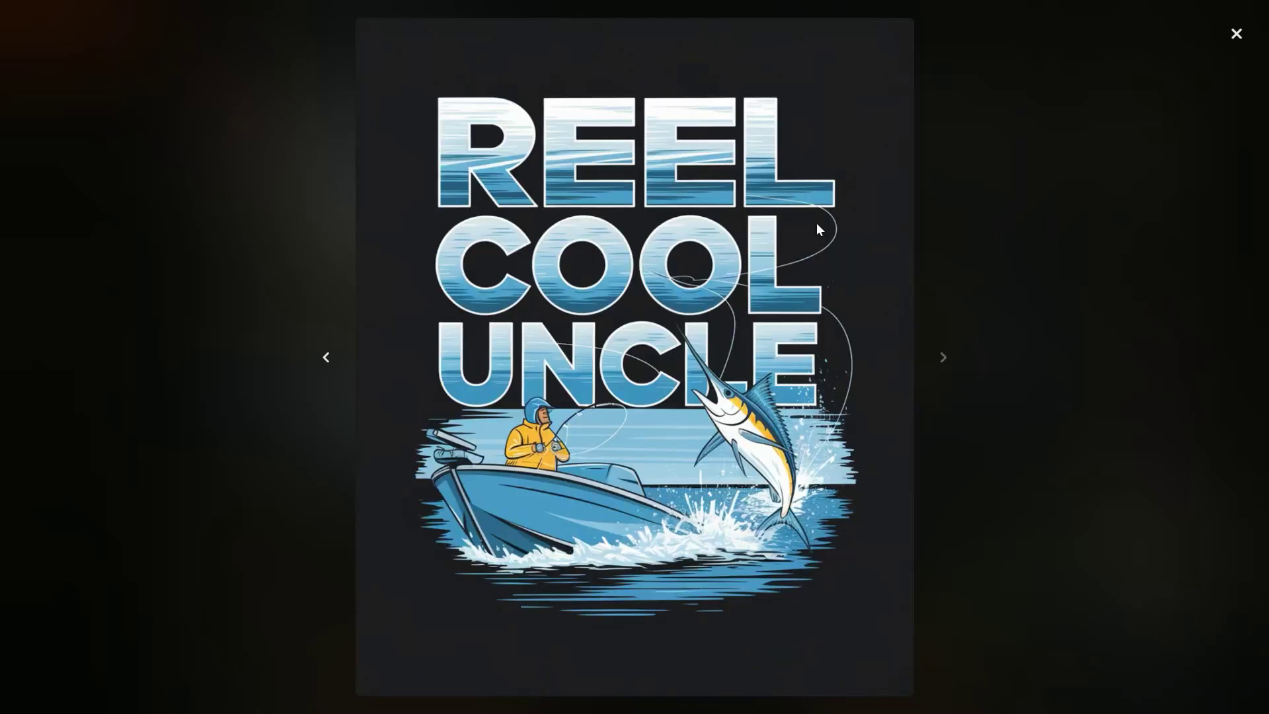
{"action": "left_click", "coordinate": [1235, 33]}
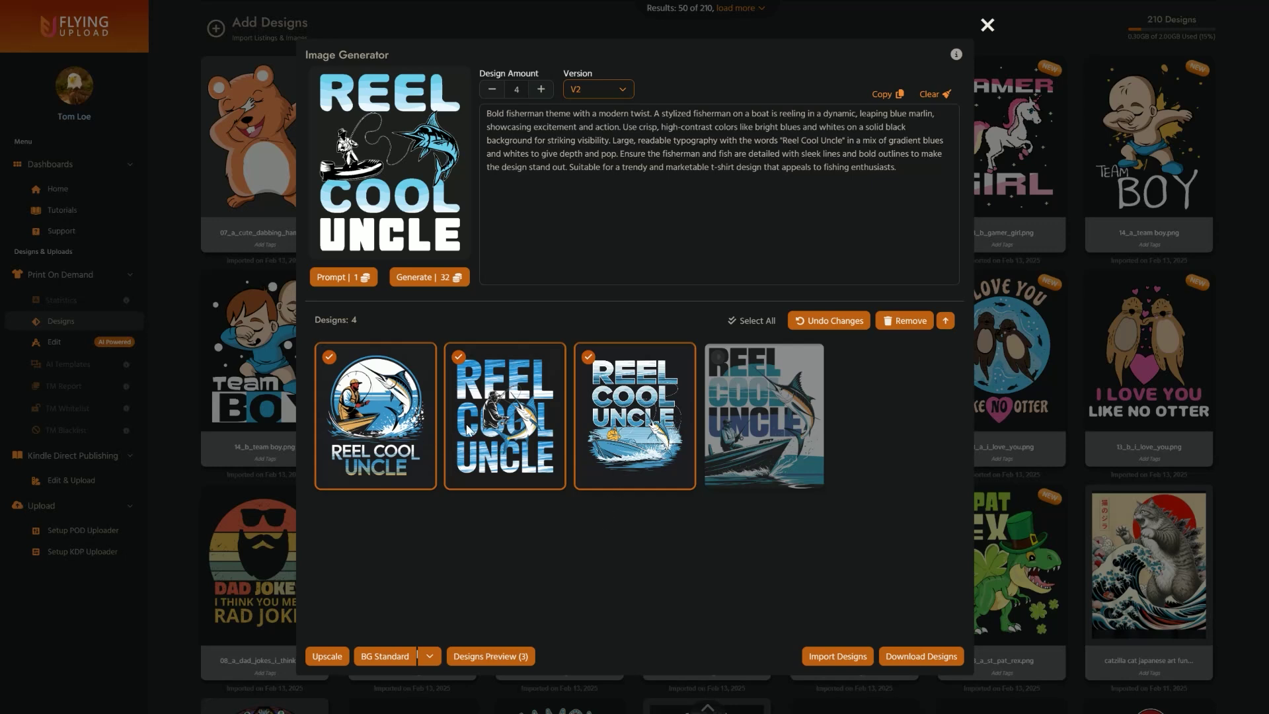
{"action": "left_click", "coordinate": [424, 429]}
{"action": "left_click", "coordinate": [492, 436]}
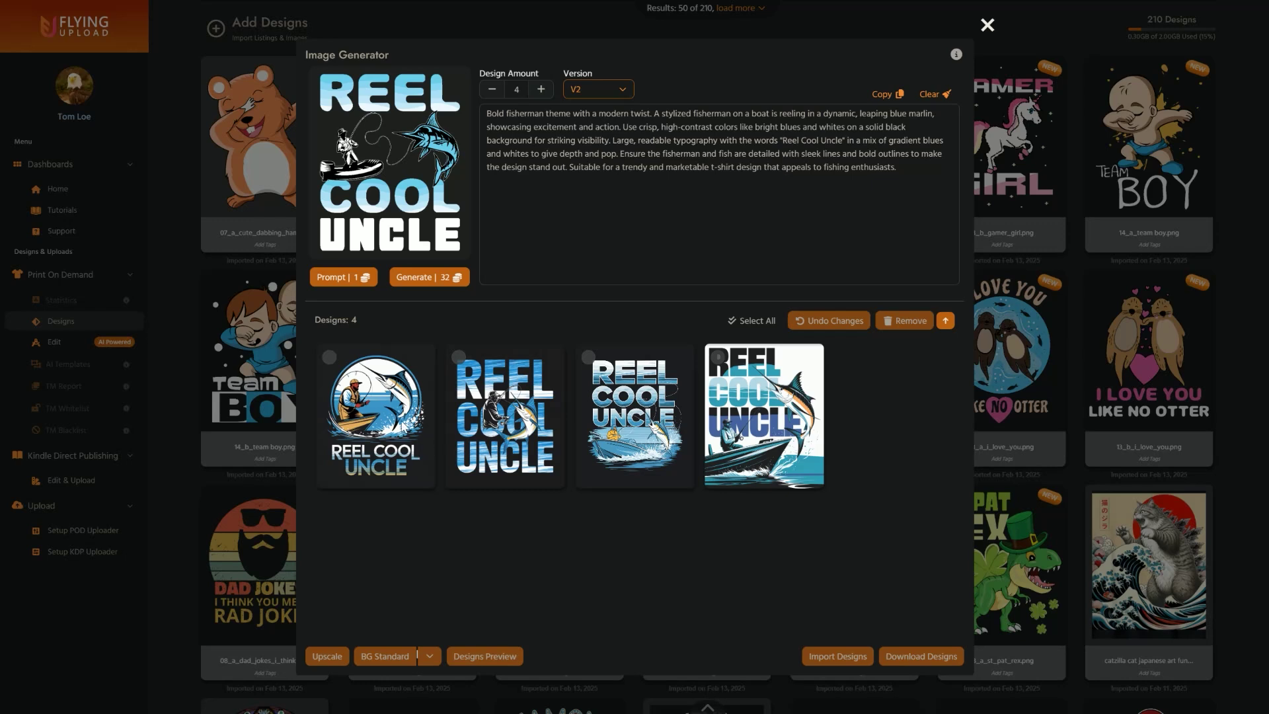
- Remove the backgrounds of the first two generated Reel Cool Uncle designs with BG Standard
{"action": "left_click", "coordinate": [398, 415]}
{"action": "left_click", "coordinate": [502, 429]}
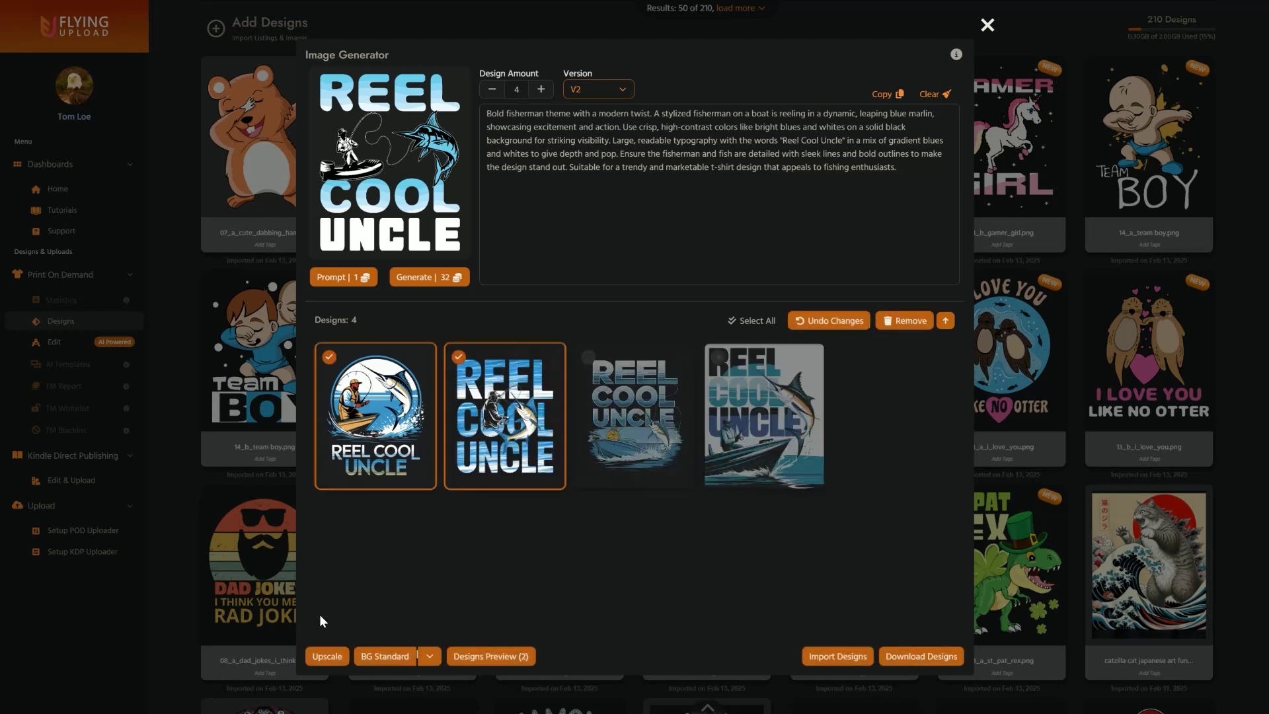
{"action": "left_click", "coordinate": [430, 656]}
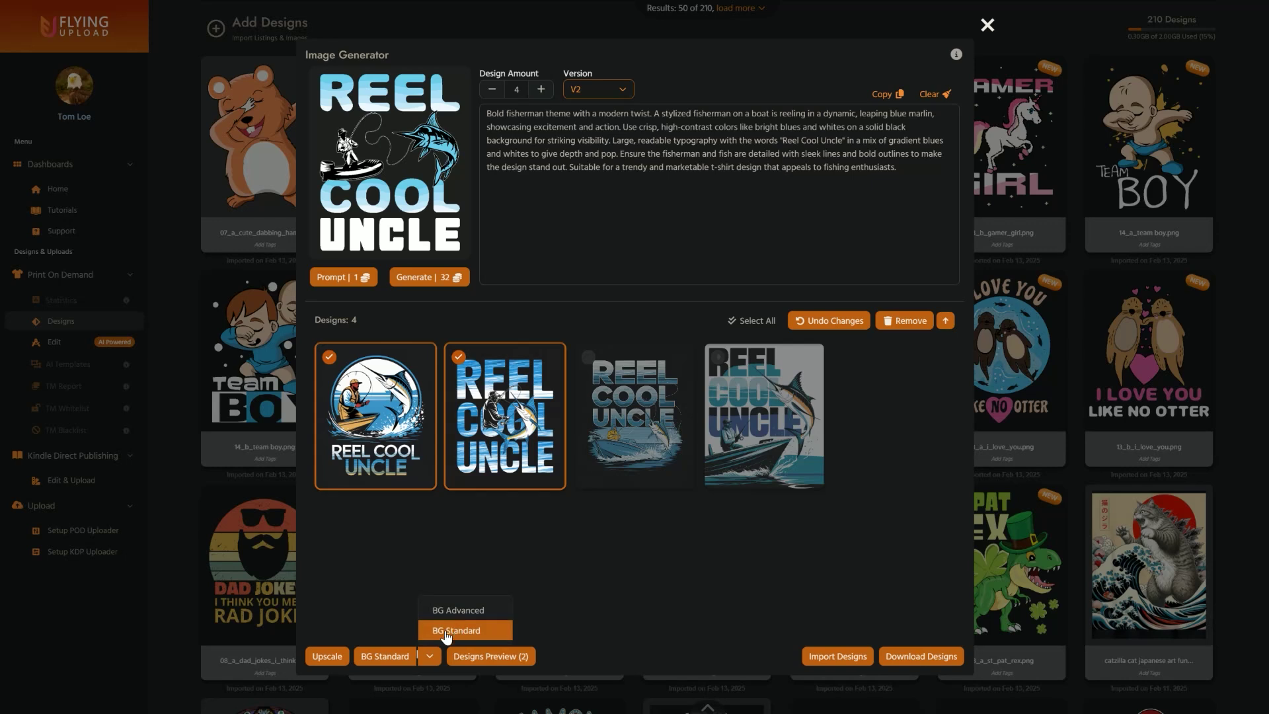
{"action": "left_click", "coordinate": [388, 652]}
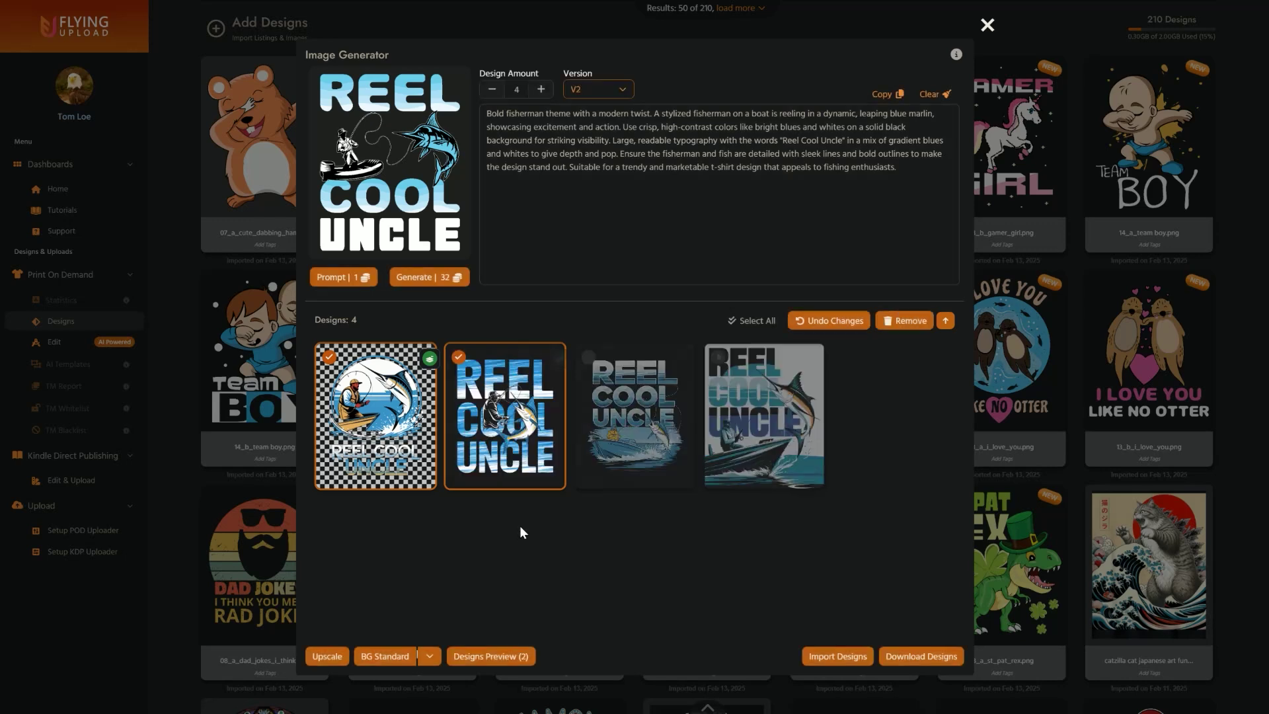
- Preview the two selected designs and compare each before and after background removal
{"action": "left_click", "coordinate": [490, 656]}
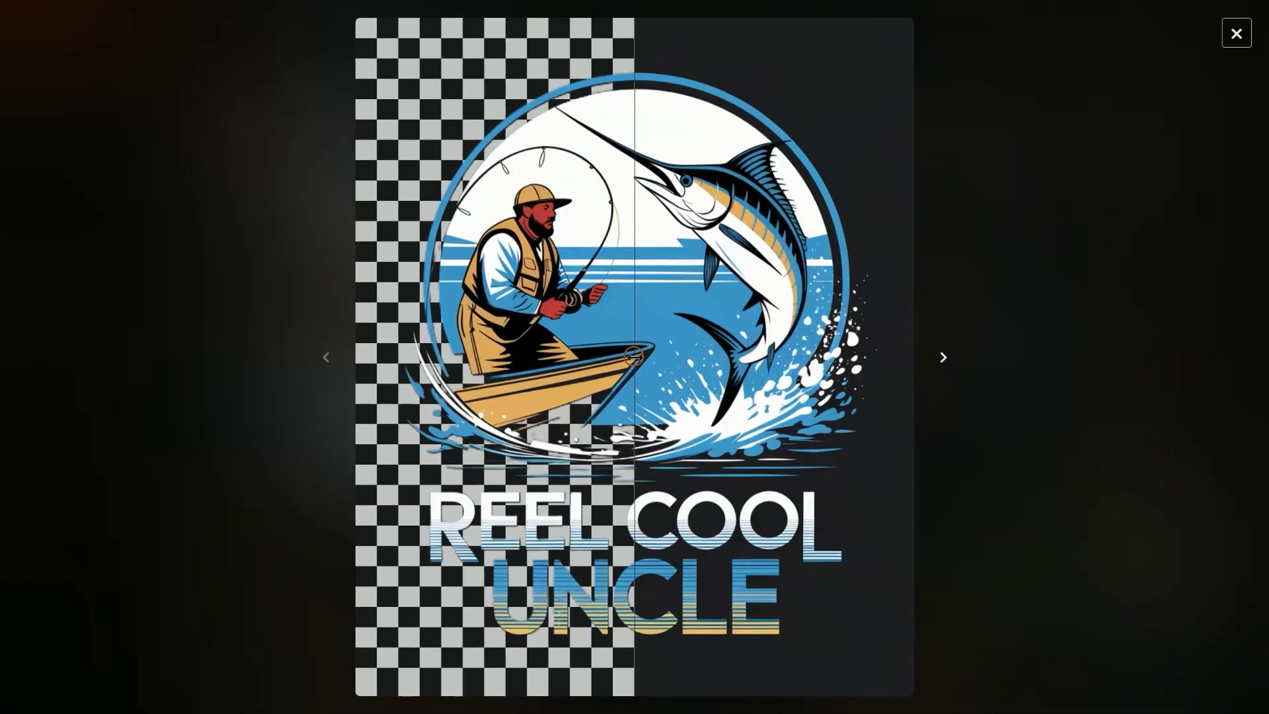
{"action": "left_click_drag", "start_coordinate": [633, 357], "coordinate": [476, 357]}
{"action": "left_click", "coordinate": [942, 357]}
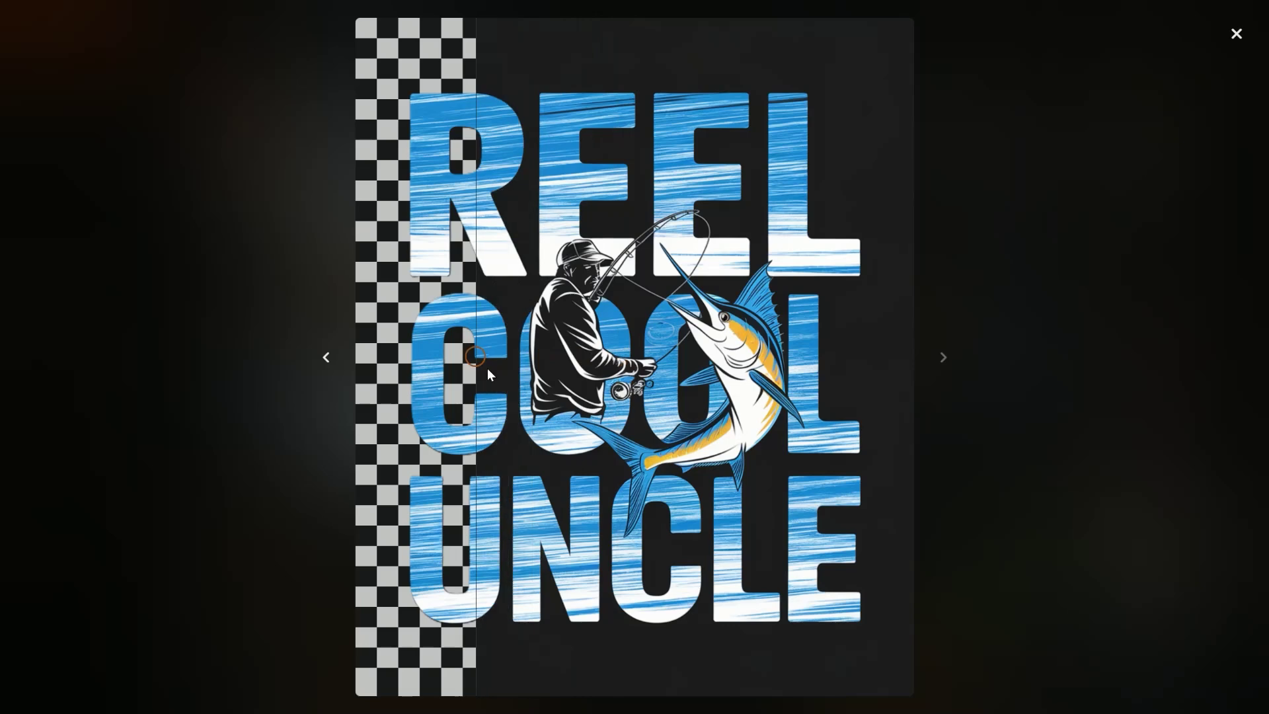
{"action": "left_click", "coordinate": [1231, 37]}
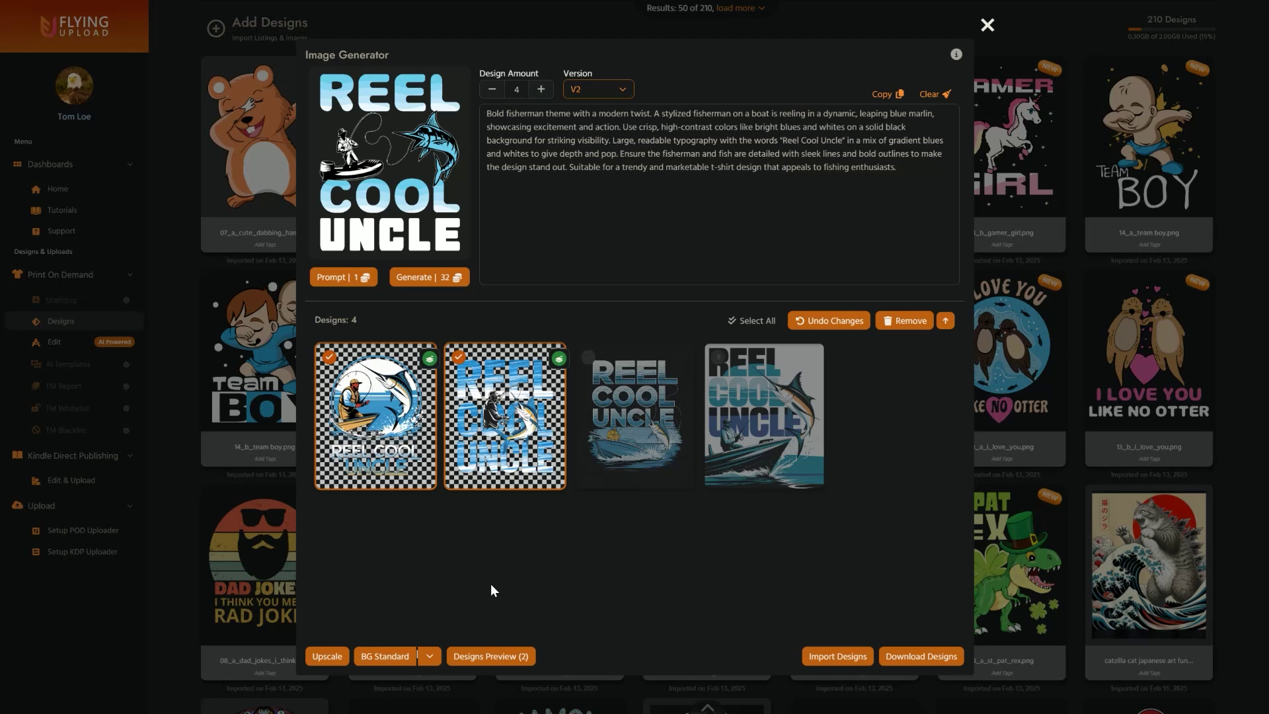
- Upscale the two background-free Reel Cool Uncle designs and compare each with its earlier version in the preview
{"action": "left_click", "coordinate": [321, 656]}
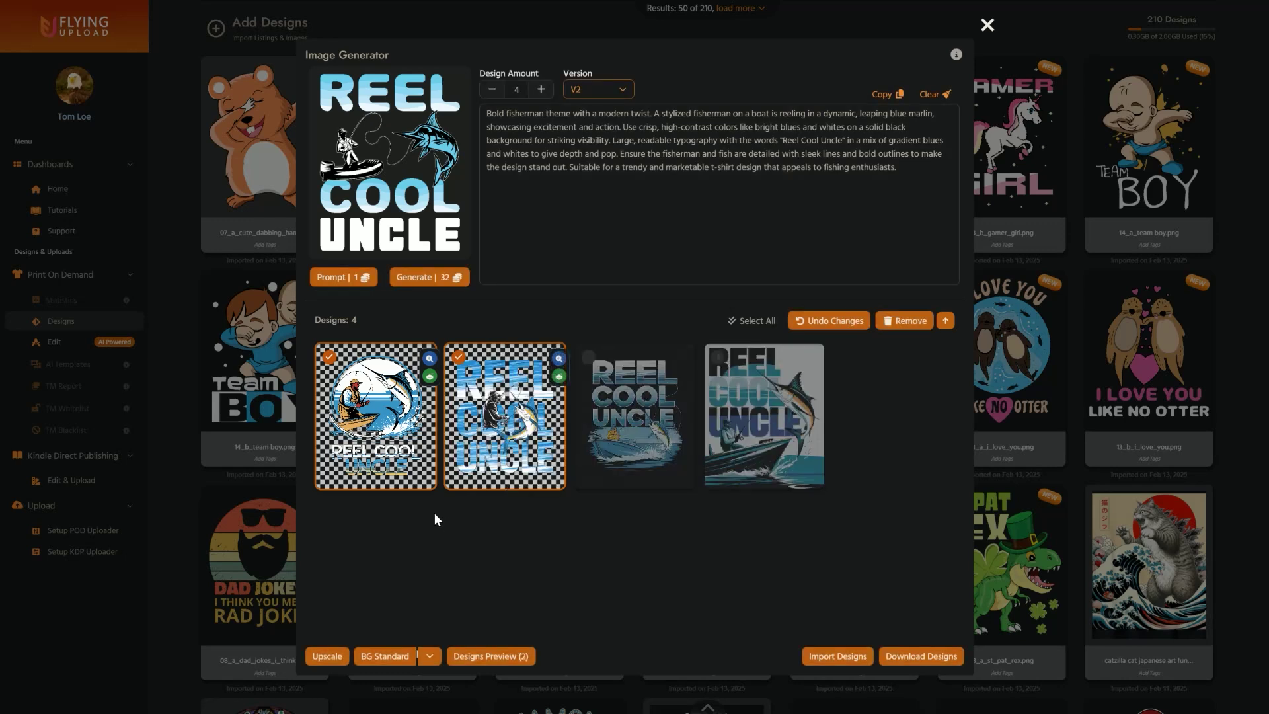
{"action": "left_click", "coordinate": [487, 655]}
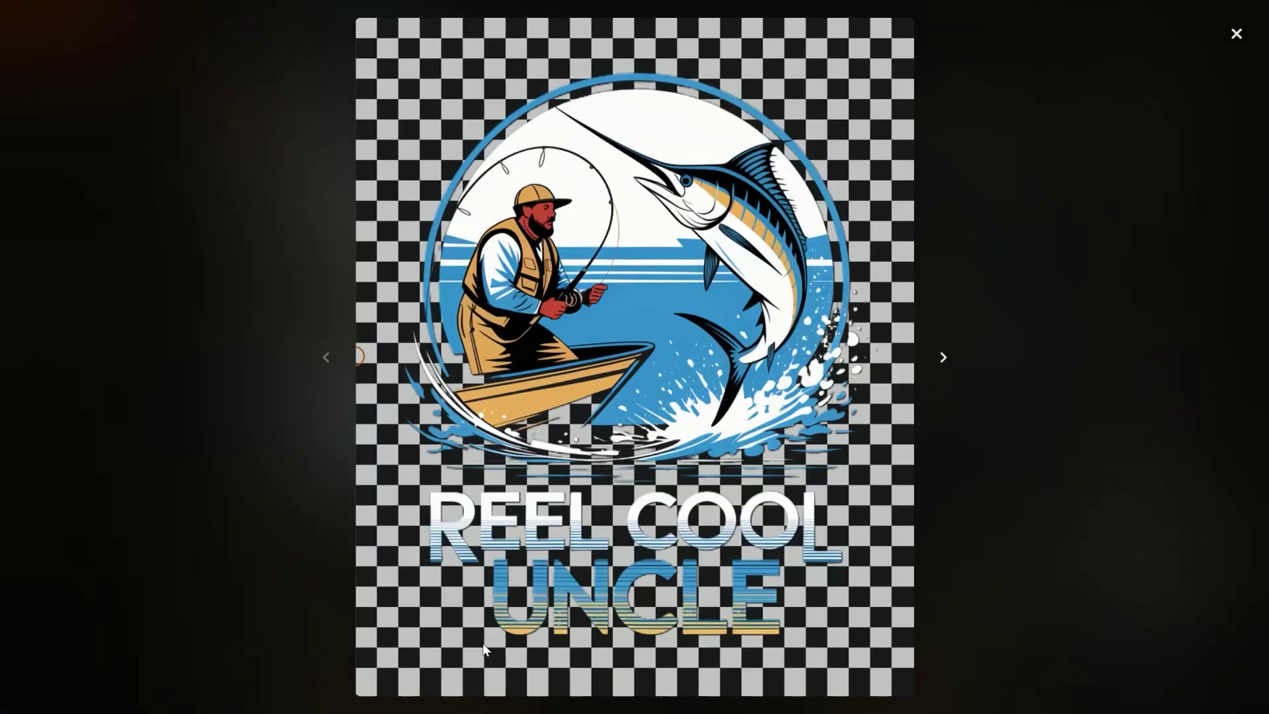
{"action": "left_click", "coordinate": [943, 357]}
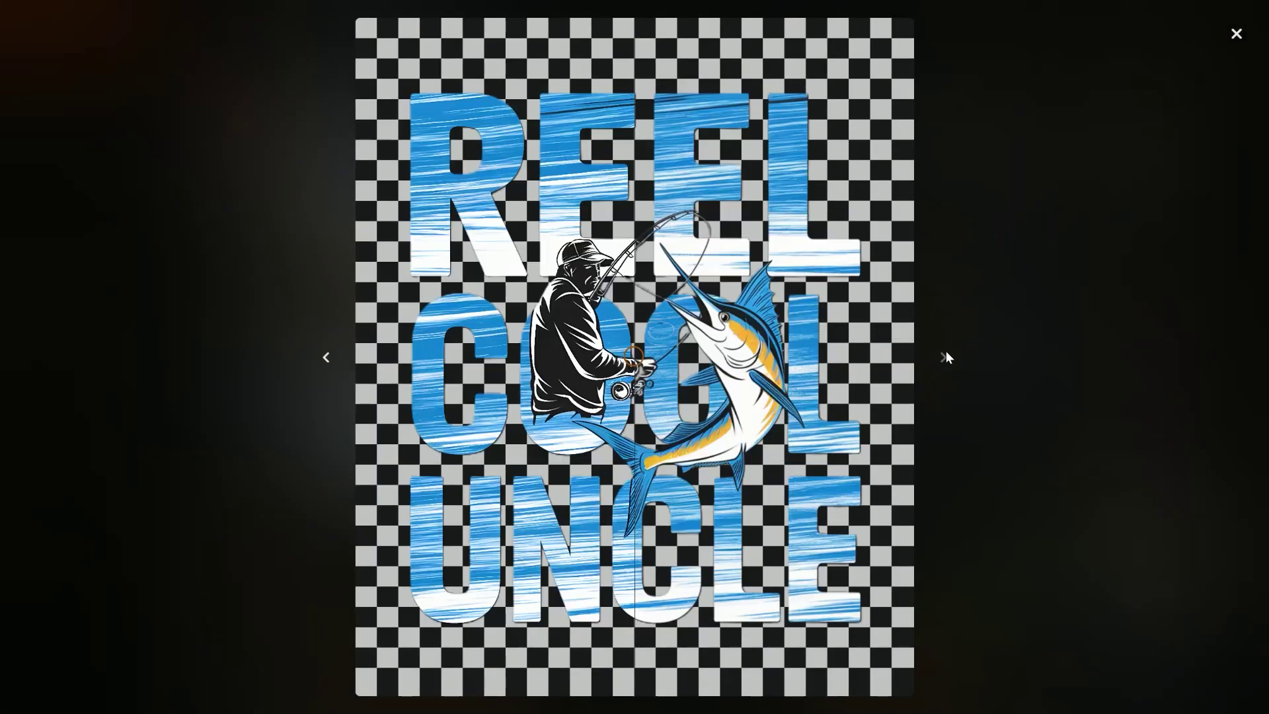
{"action": "left_click_drag", "start_coordinate": [634, 357], "coordinate": [817, 328]}
{"action": "left_click", "coordinate": [327, 356]}
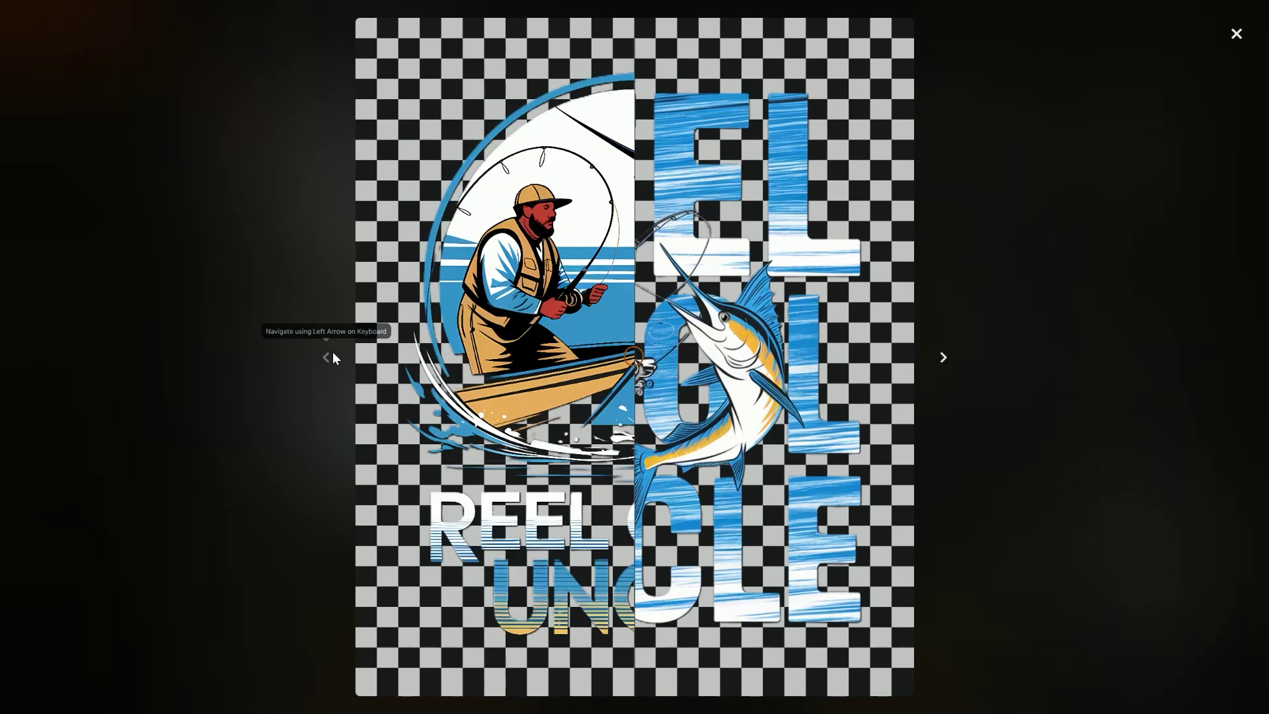
{"action": "left_click_drag", "start_coordinate": [642, 361], "coordinate": [867, 357]}
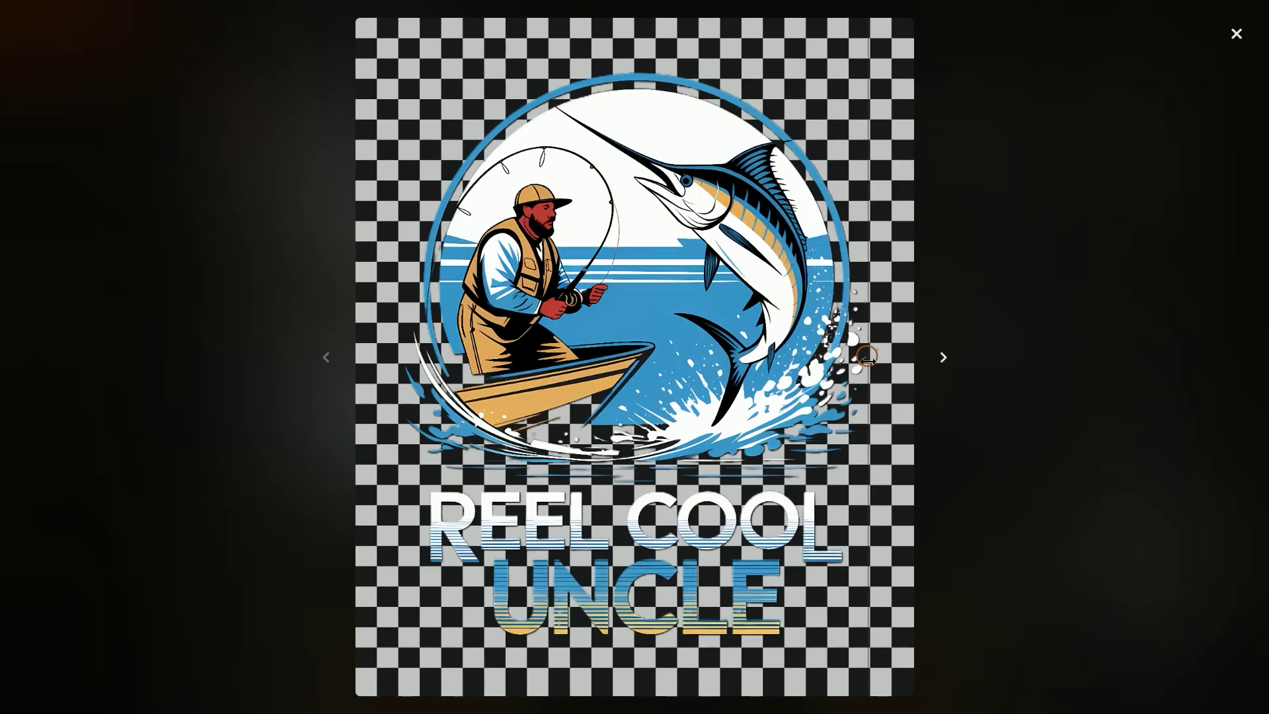
{"action": "left_click", "coordinate": [1235, 33]}
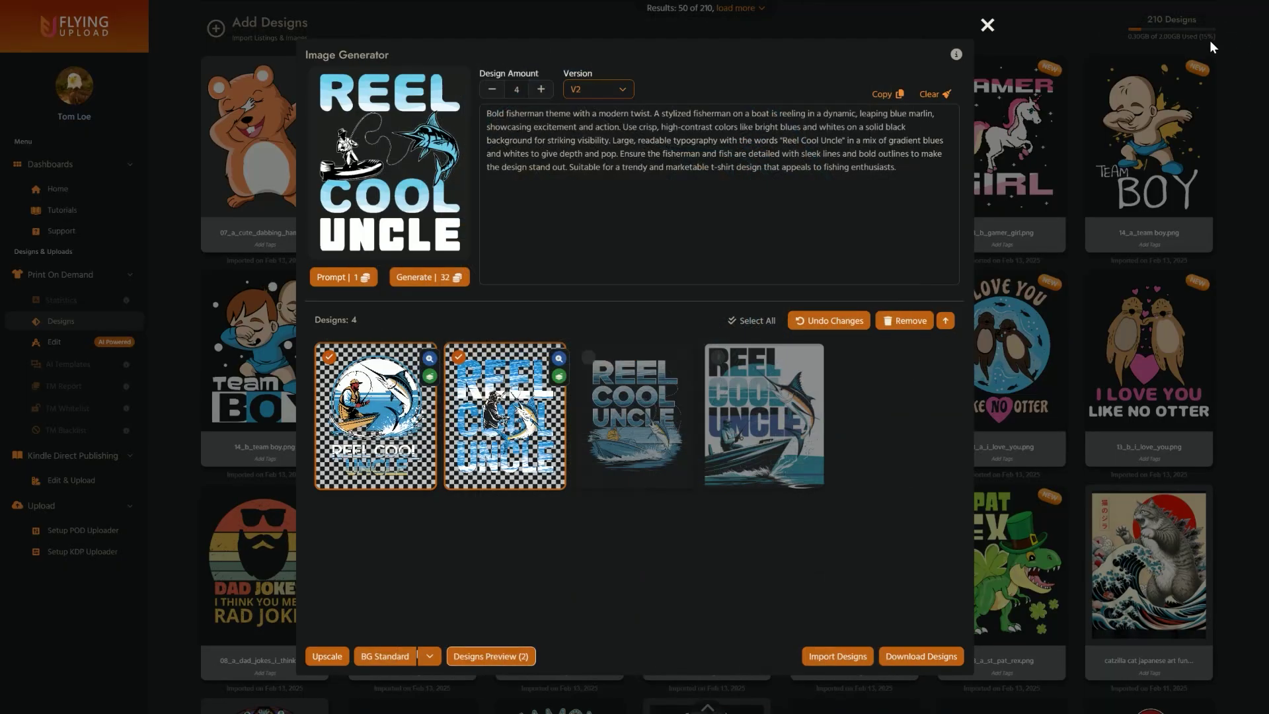
- Deselect both upscaled designs and exit the Image Generator, discarding unsaved changes
{"action": "left_click", "coordinate": [520, 379]}
{"action": "left_click", "coordinate": [403, 456]}
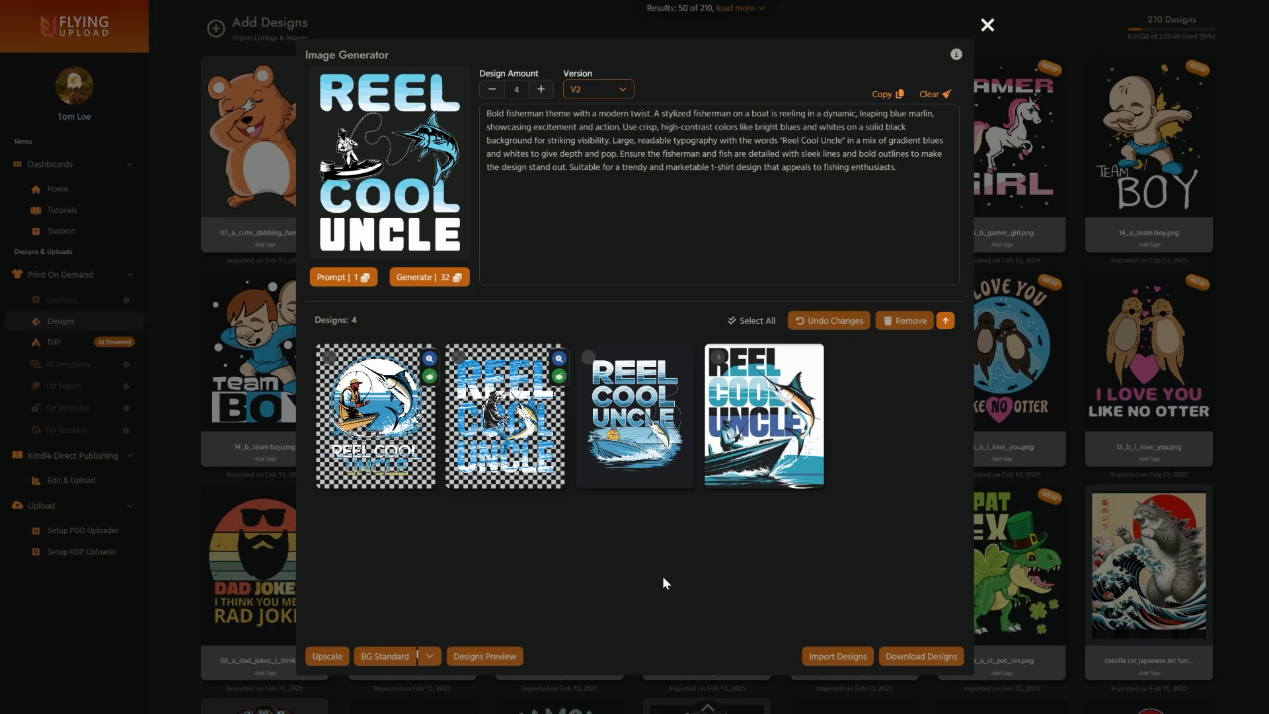
{"action": "left_click", "coordinate": [987, 26]}
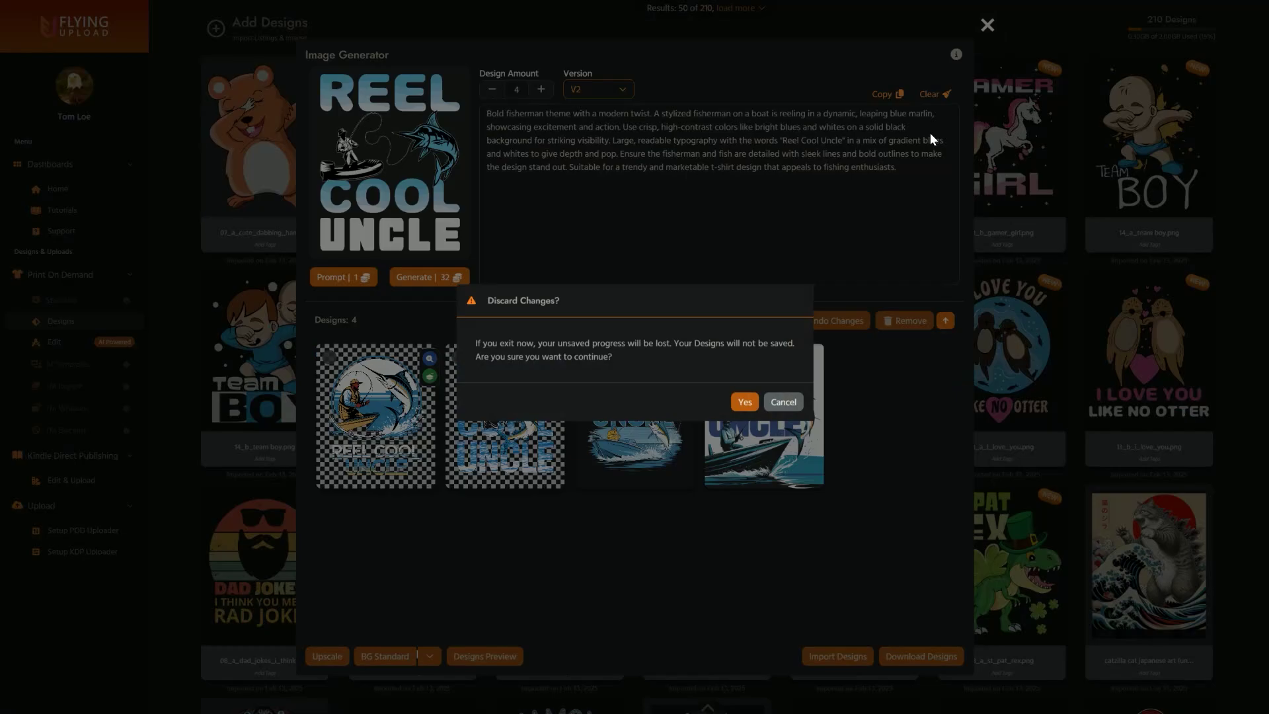
{"action": "left_click", "coordinate": [744, 400]}
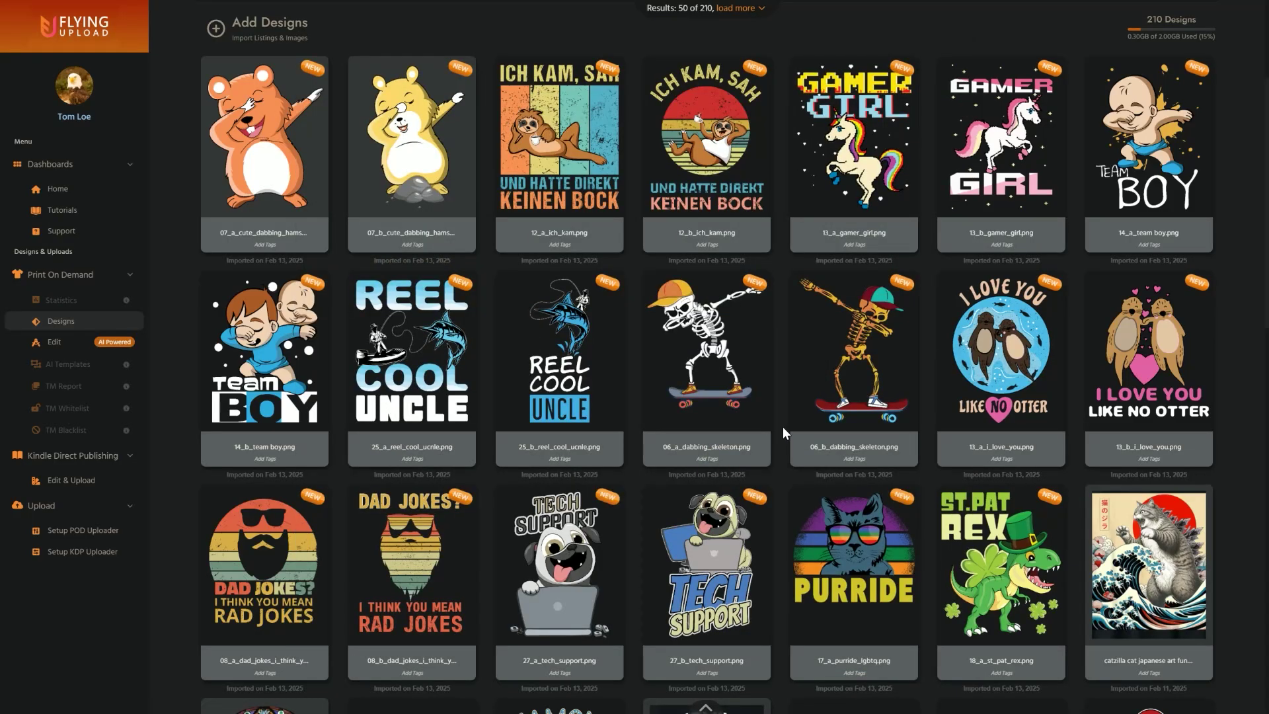
- Generate three V2 variations of 18_a_st_pat_rex.png with the Image Generator and look over all designs in the enlarged results area
{"action": "left_click", "coordinate": [977, 629]}
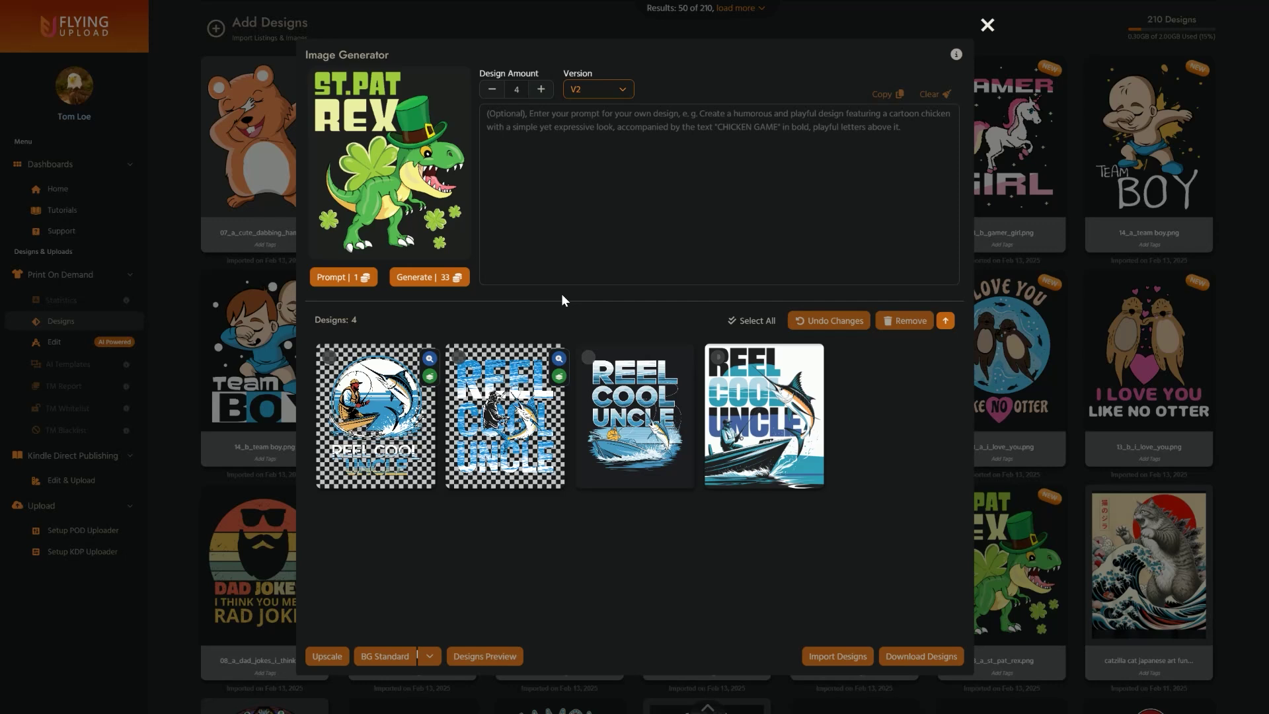
{"action": "left_click", "coordinate": [492, 93]}
{"action": "left_click", "coordinate": [441, 277]}
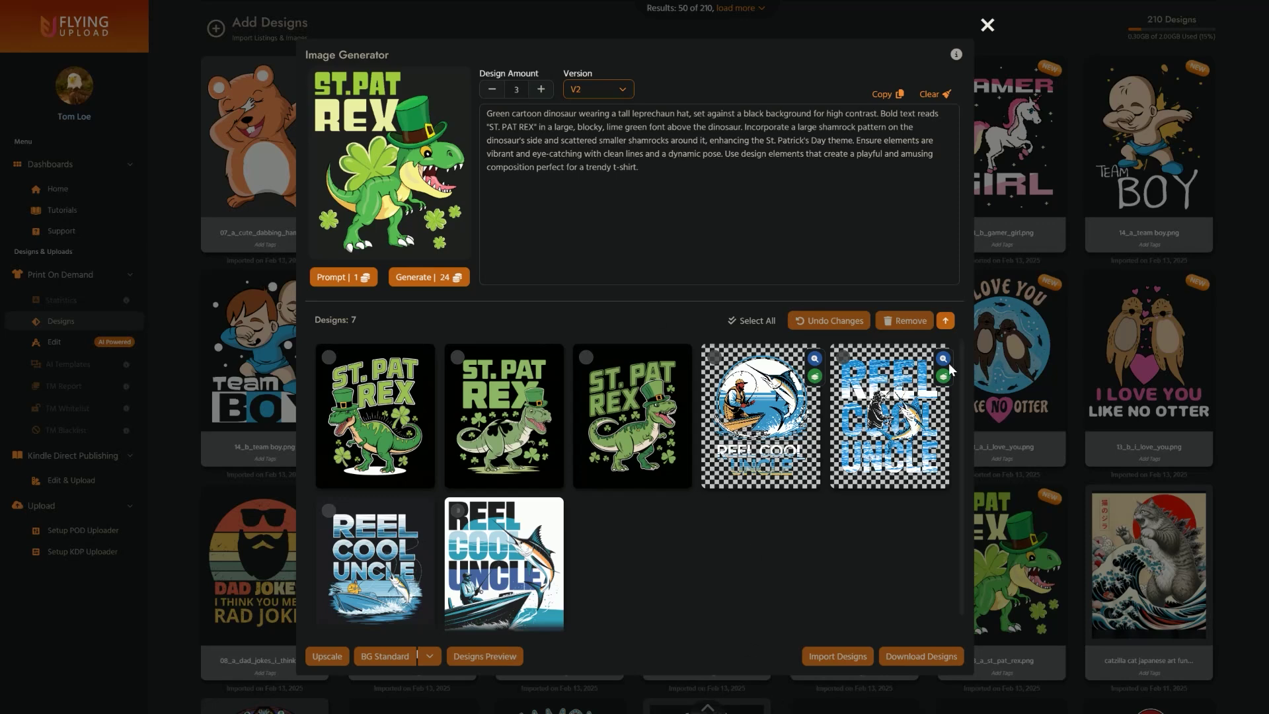
{"action": "left_click", "coordinate": [946, 321]}
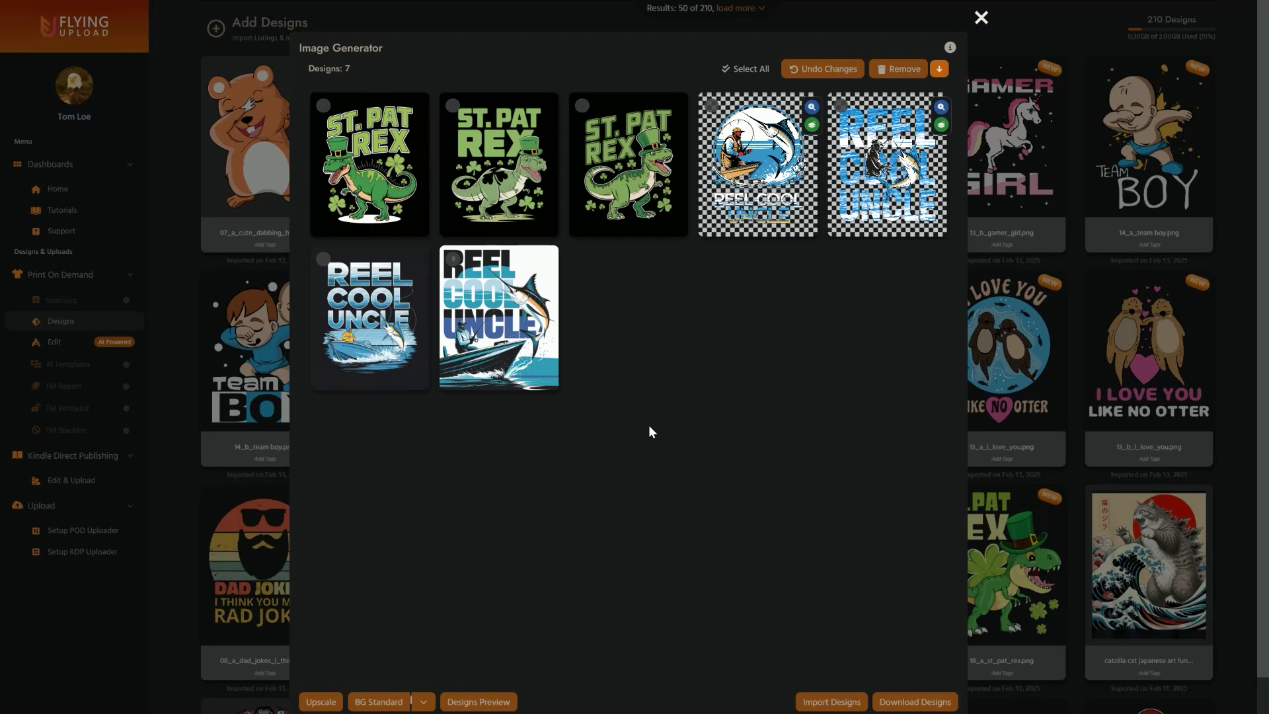
{"action": "left_click", "coordinate": [939, 69]}
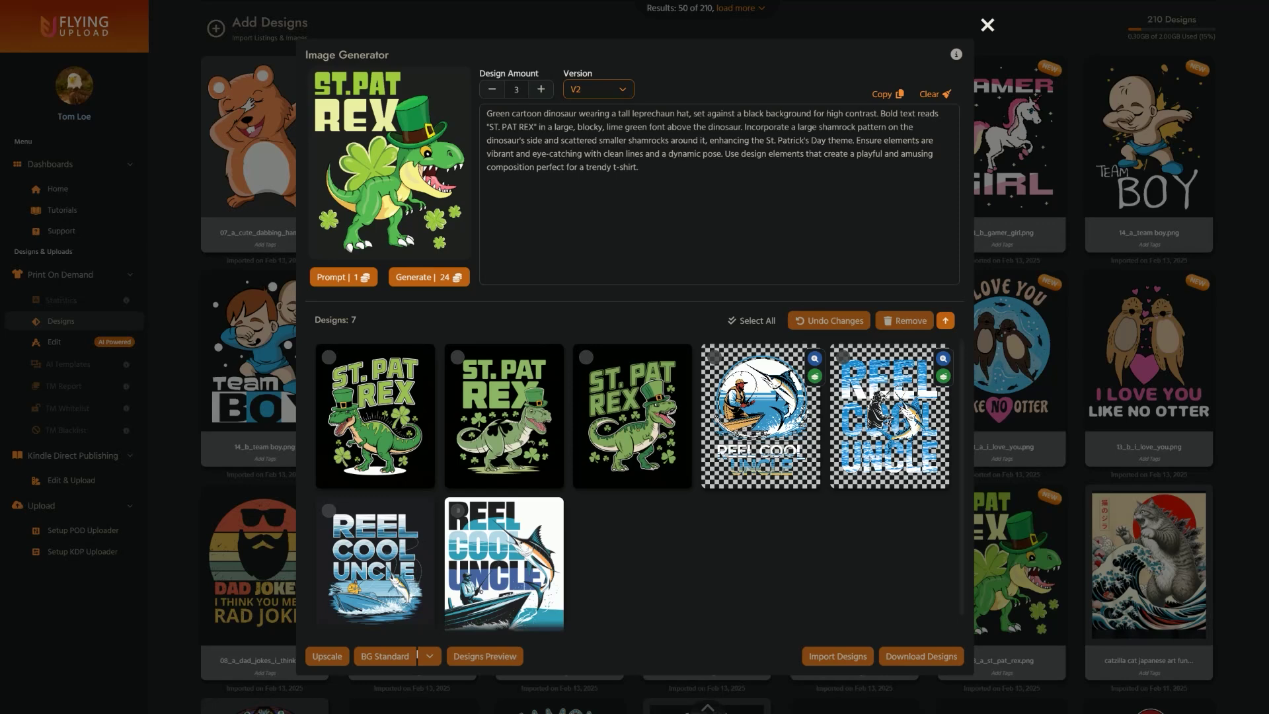
- Replace every mention of "dinosaur" in the St. Pat Rex prompt with "cat", including the possessive "cat's side"
{"action": "left_click_drag", "start_coordinate": [543, 113], "coordinate": [574, 113]}
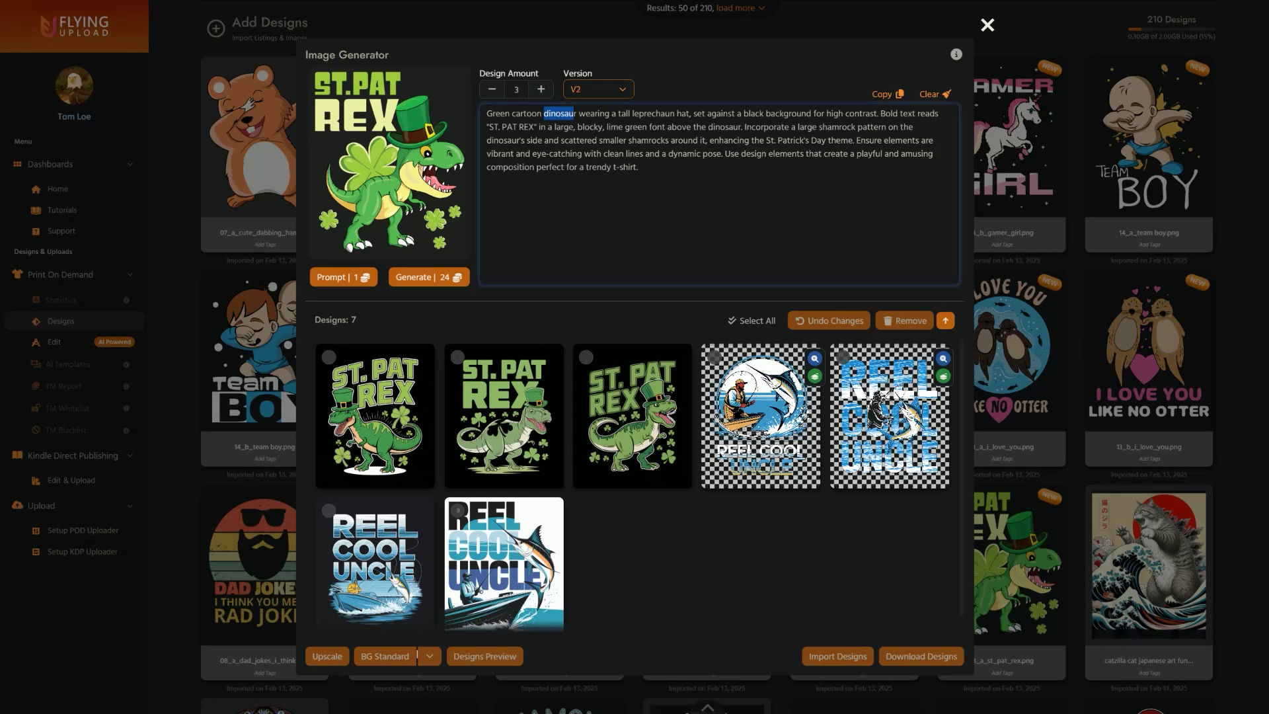
{"action": "type", "text": "cat"}
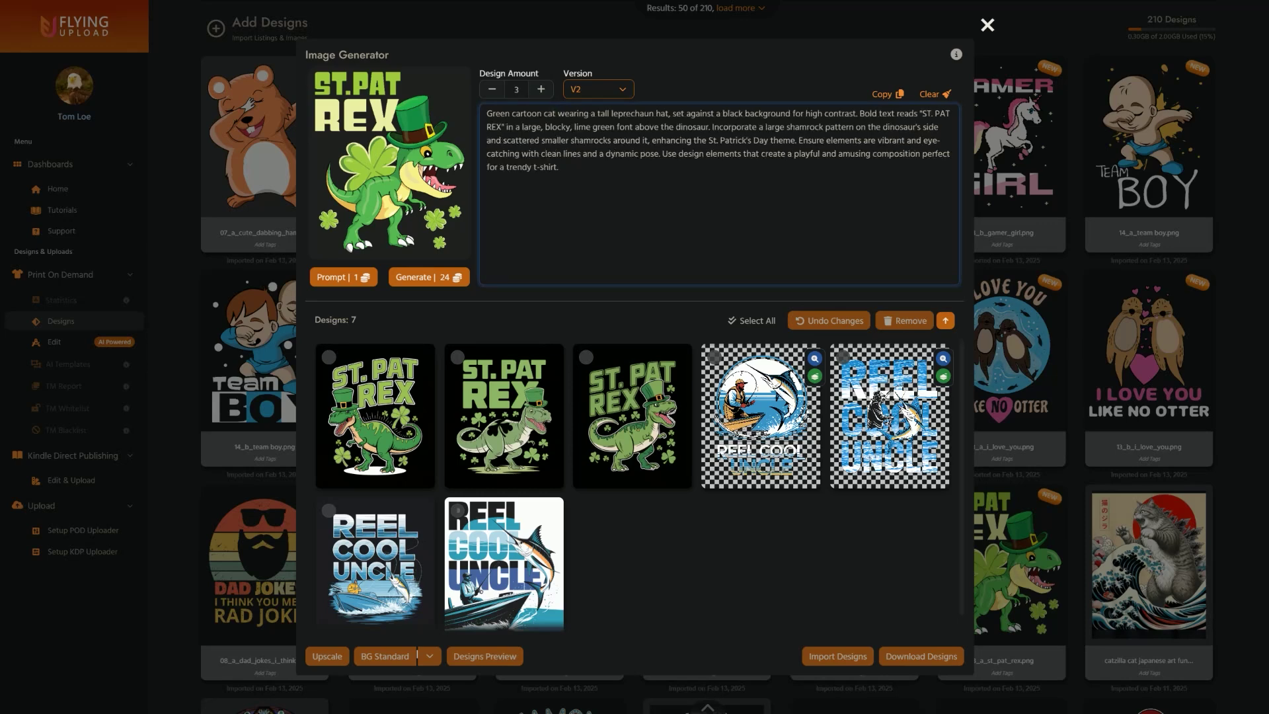
{"action": "left_click_drag", "start_coordinate": [675, 127], "coordinate": [706, 127]}
{"action": "type", "text": "cat"}
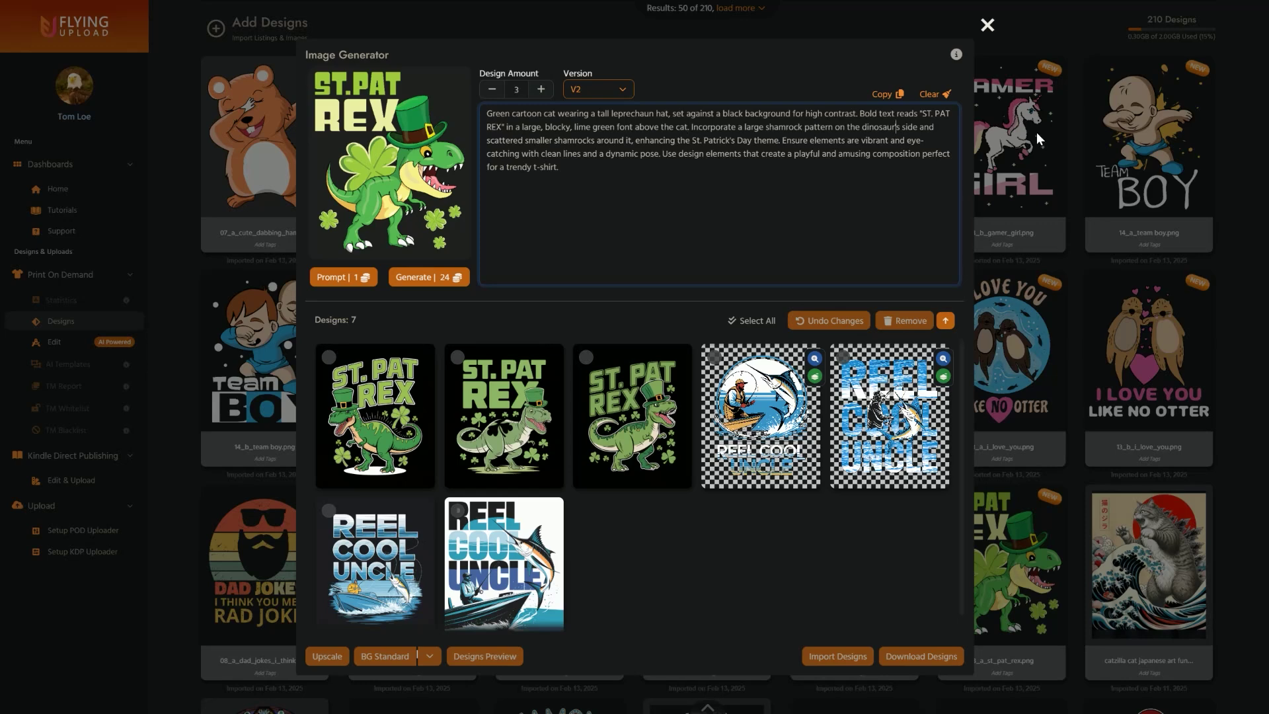
{"action": "key", "text": "BackSpace"}
{"action": "key", "text": "BackSpace"}
{"action": "key", "text": "BackSpace"}
{"action": "key", "text": "BackSpace"}
{"action": "key", "text": "BackSpace"}
{"action": "key", "text": "BackSpace"}
{"action": "key", "text": "BackSpace"}
{"action": "key", "text": "BackSpace"}
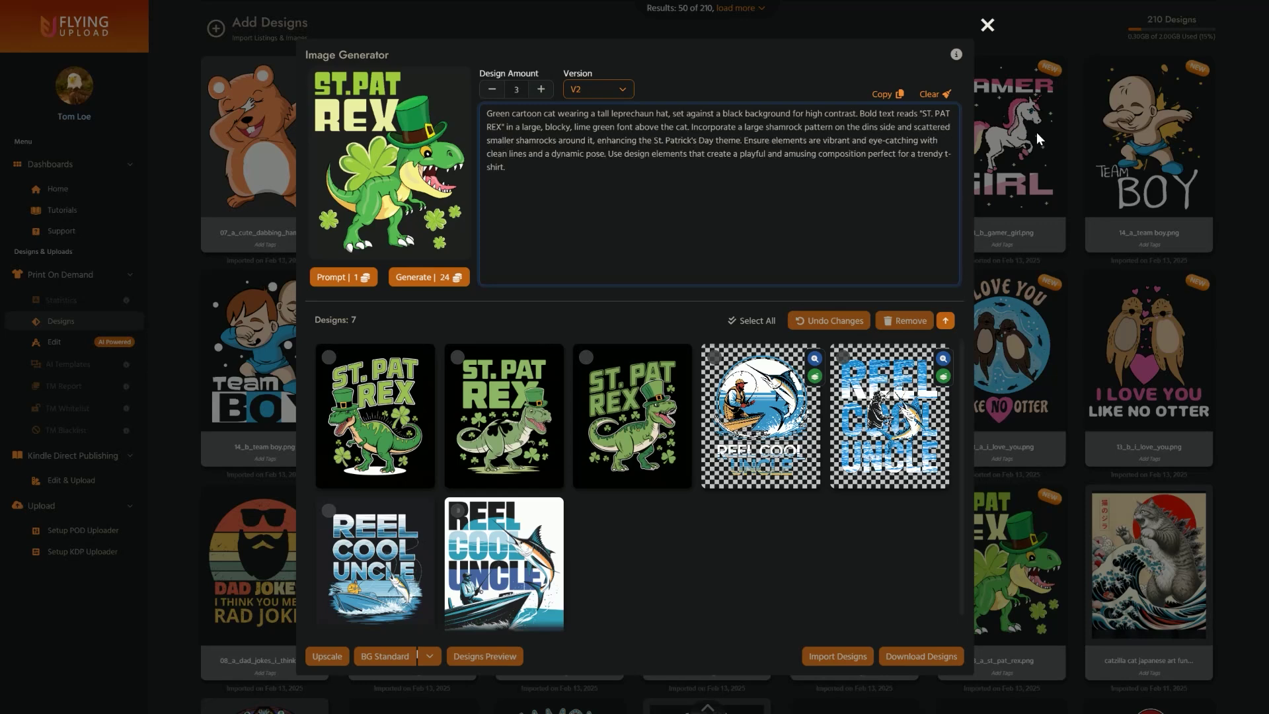
{"action": "type", "text": "cat"}
- Change the quoted slogan in the prompt to "ST. PAT CAT"
{"action": "key", "text": "BackSpace"}
{"action": "key", "text": "BackSpace"}
{"action": "key", "text": "BackSpace"}
{"action": "type", "text": "CAT"}
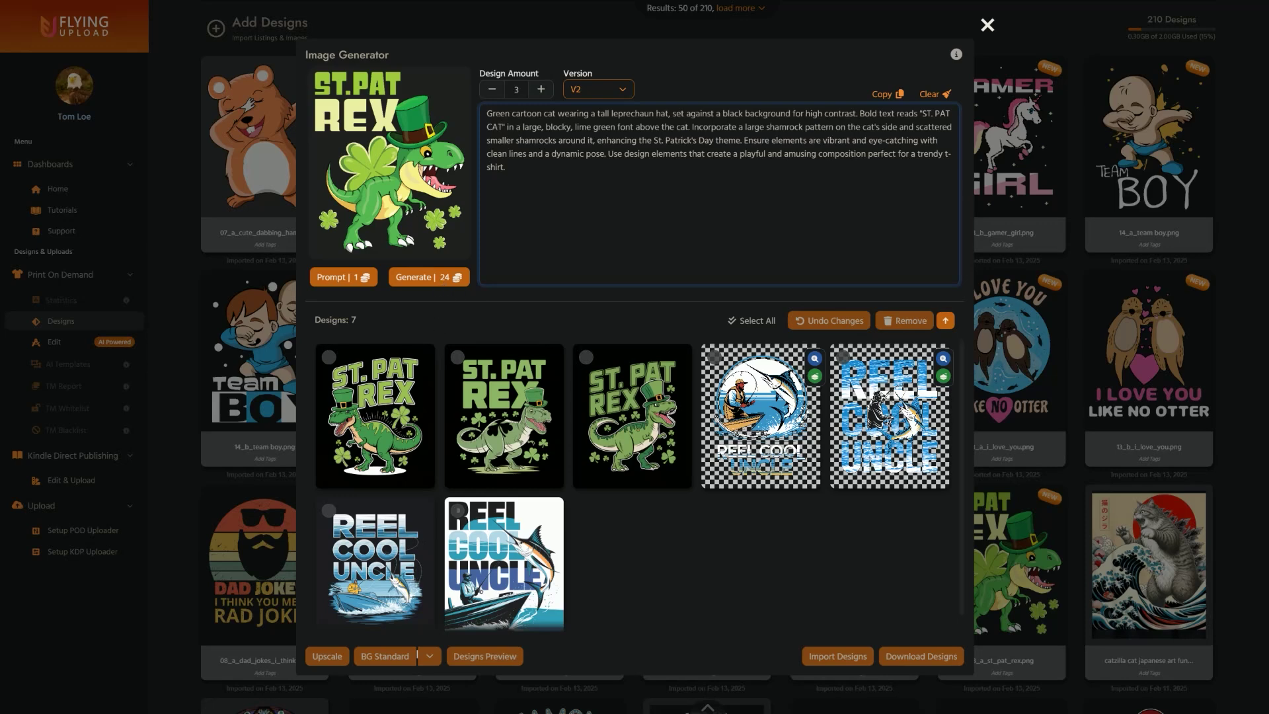
- Generate three V2 designs from the edited cat prompt, view them in the enlarged results area, and restore the normal layout
{"action": "left_click", "coordinate": [420, 277]}
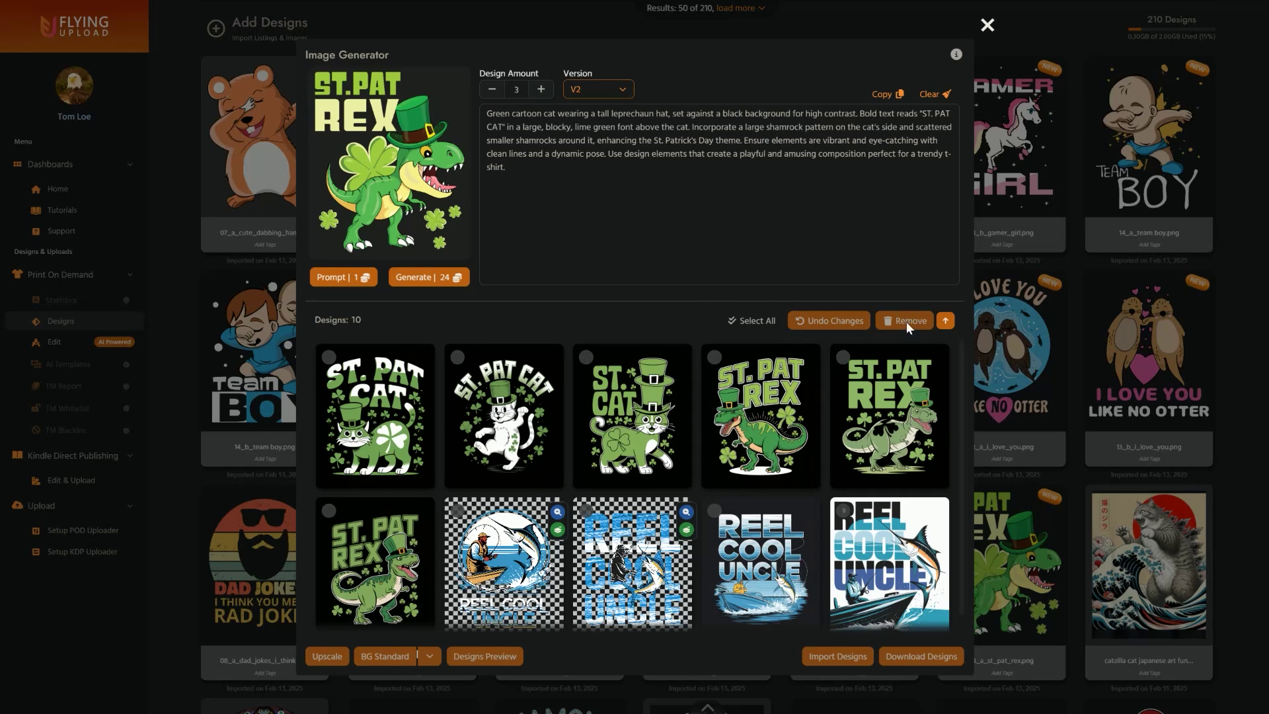
{"action": "left_click", "coordinate": [945, 321]}
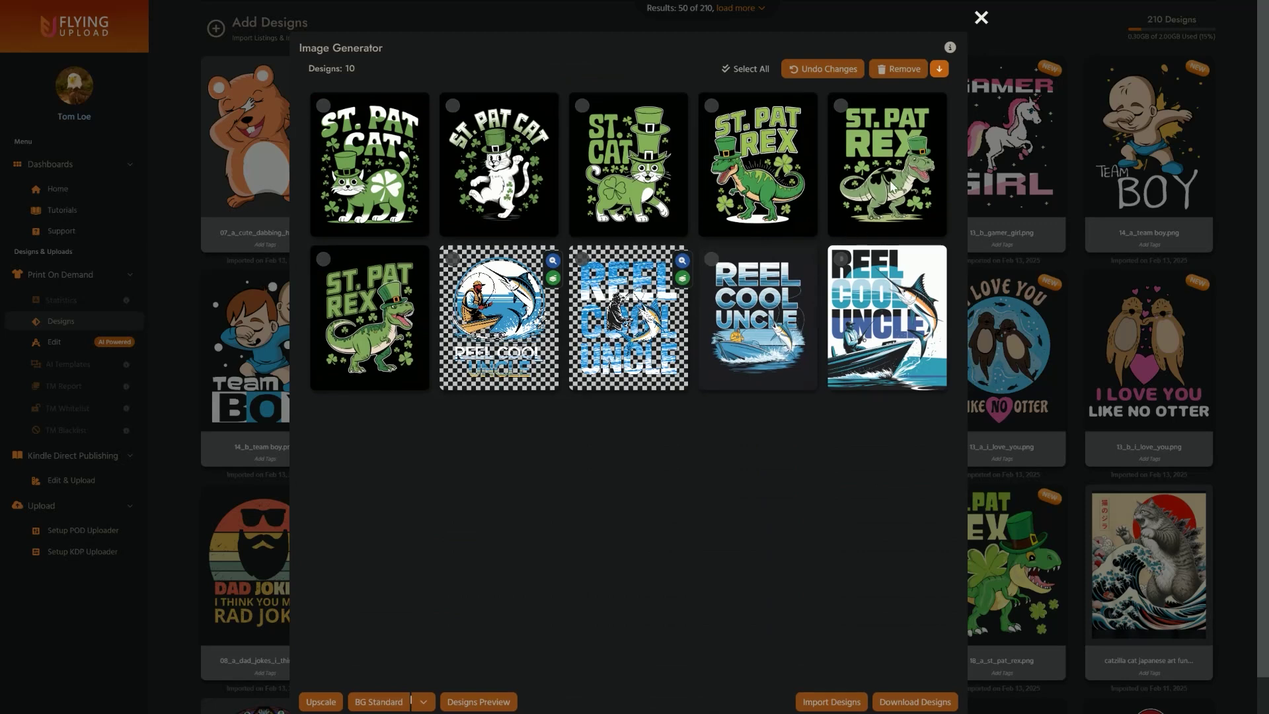
{"action": "left_click", "coordinate": [939, 69]}
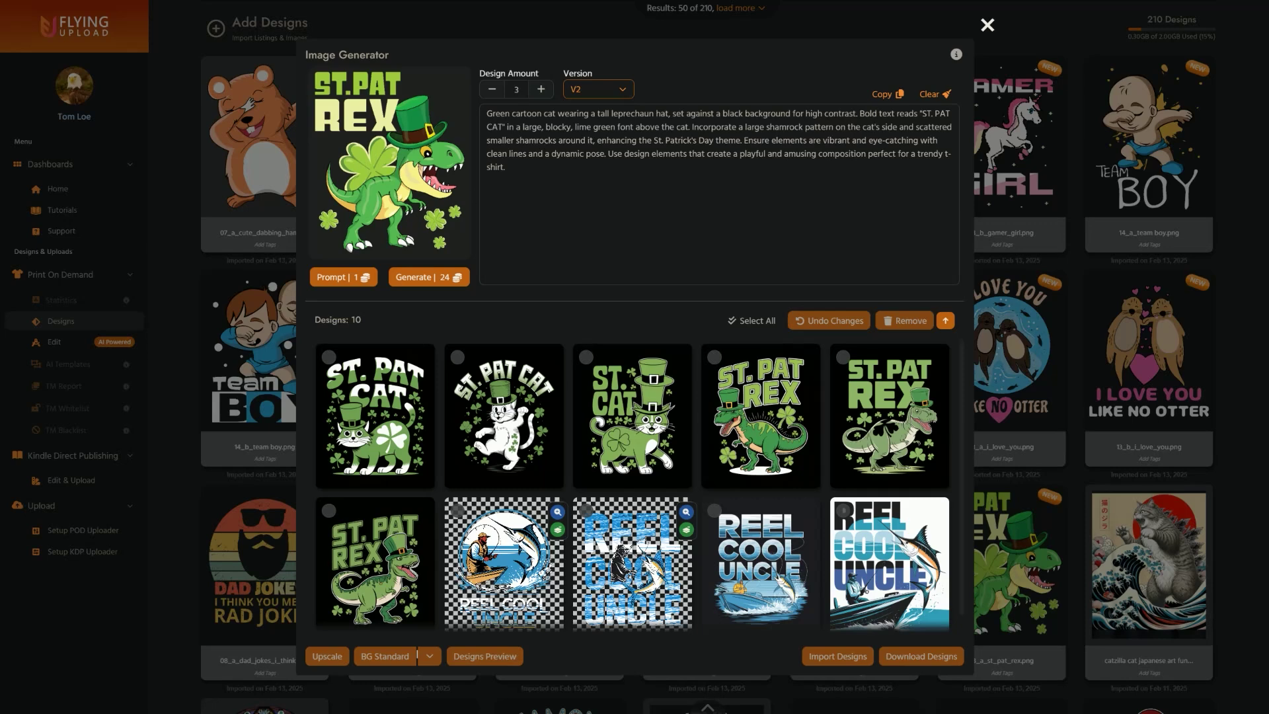
{"action": "key", "text": "ctrl+a"}
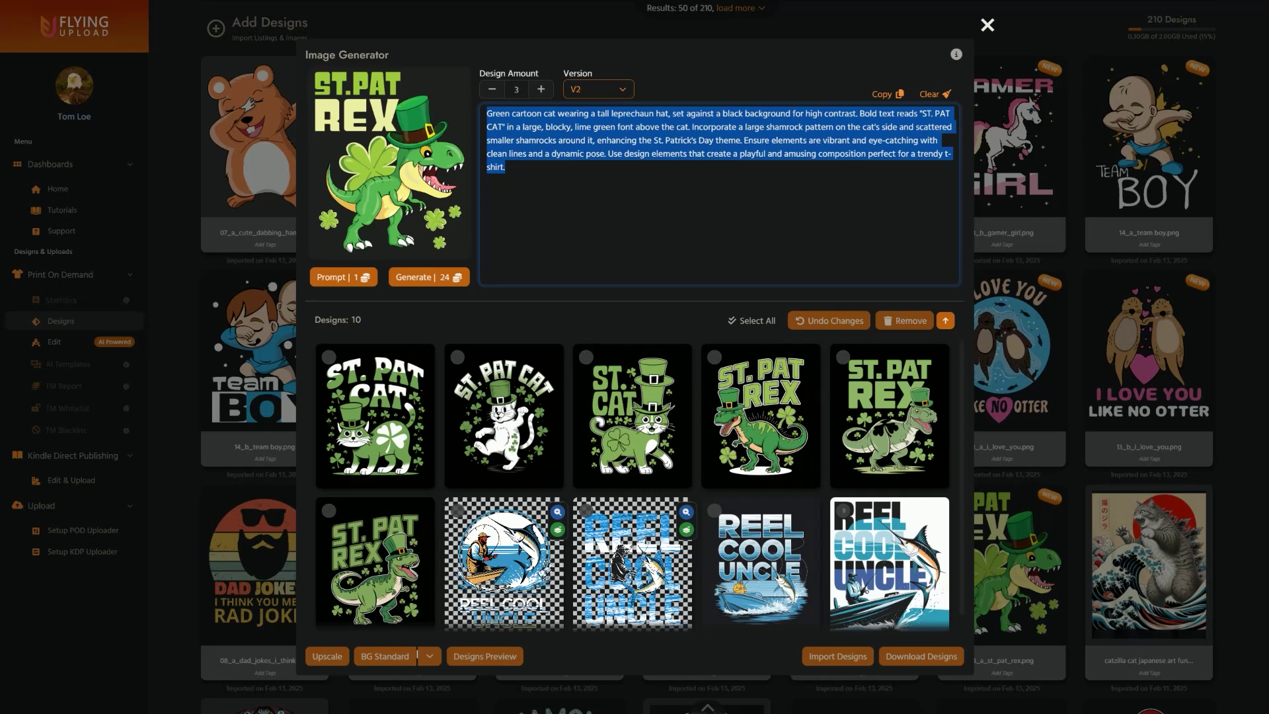
{"action": "left_click", "coordinate": [555, 265]}
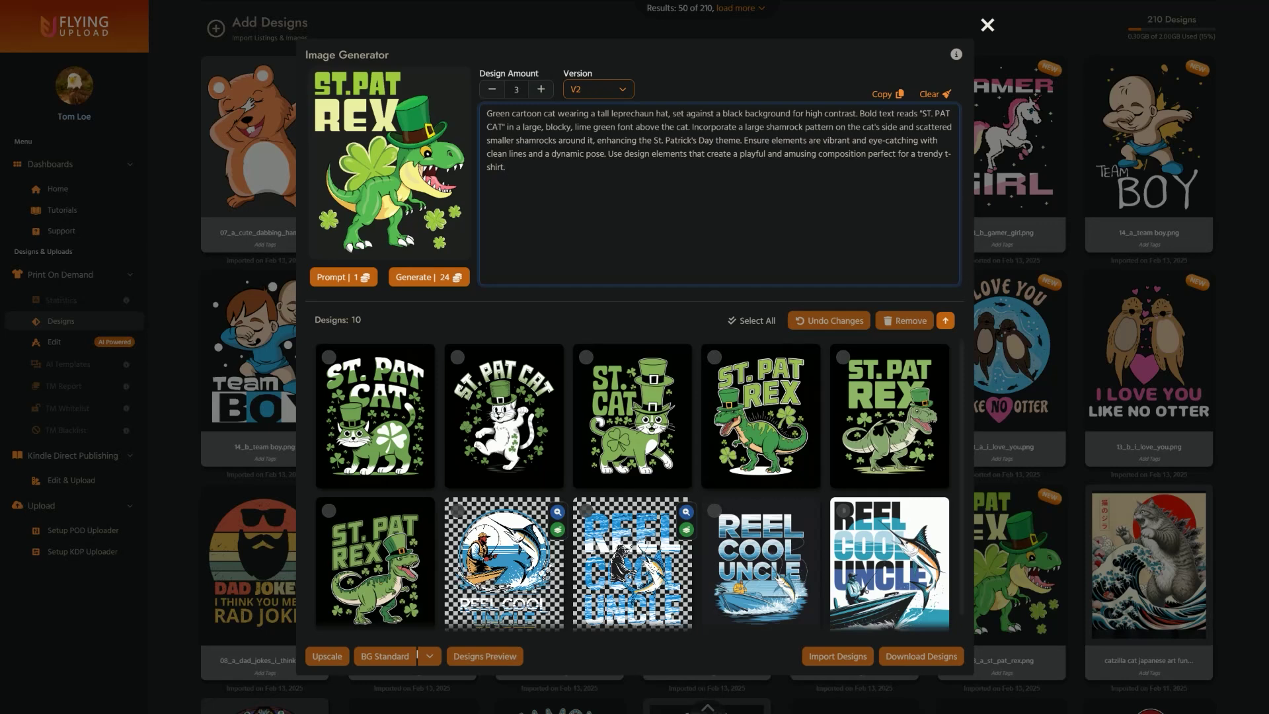
{"action": "scroll", "coordinate": [576, 398], "scroll_direction": "down", "scroll_amount": 1}
{"action": "scroll", "coordinate": [602, 387], "scroll_direction": "up", "scroll_amount": 1}
{"action": "left_click", "coordinate": [629, 320]}
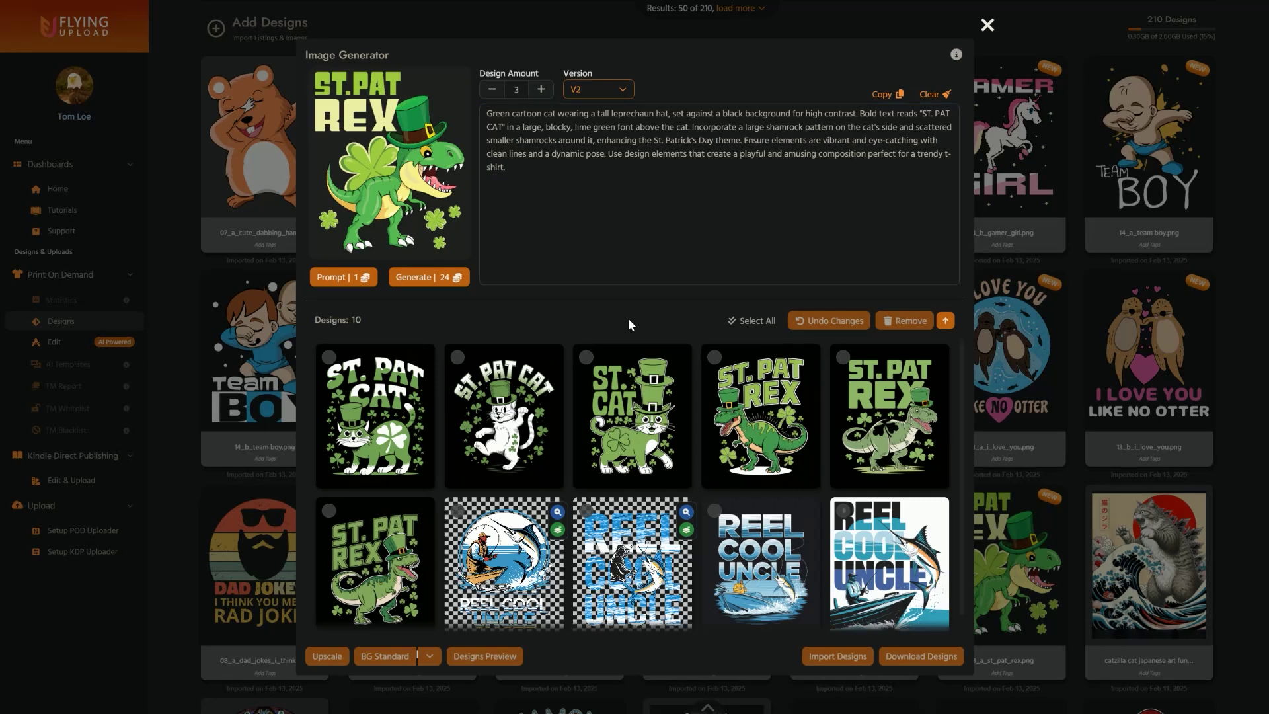